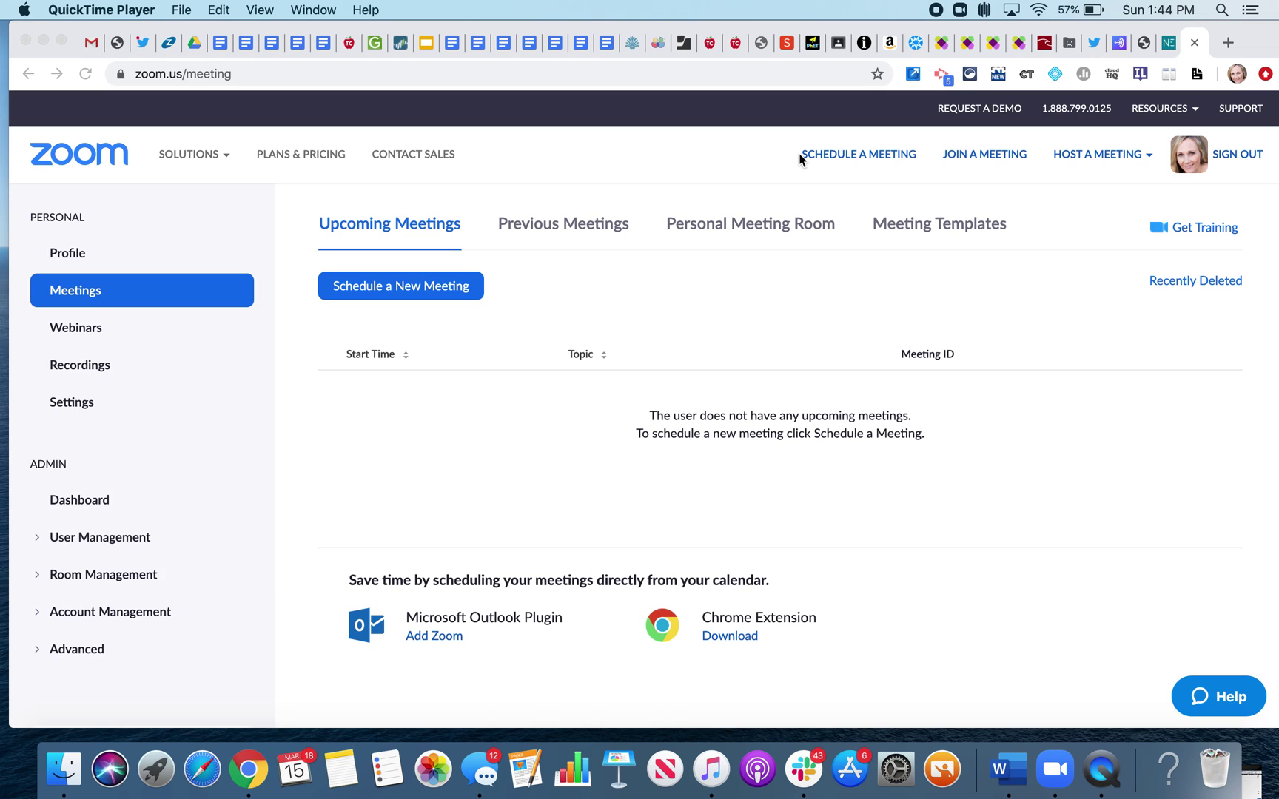
# - Start scheduling a new meeting and set its duration to 0 hr 30 min
pyautogui.click(420, 290)
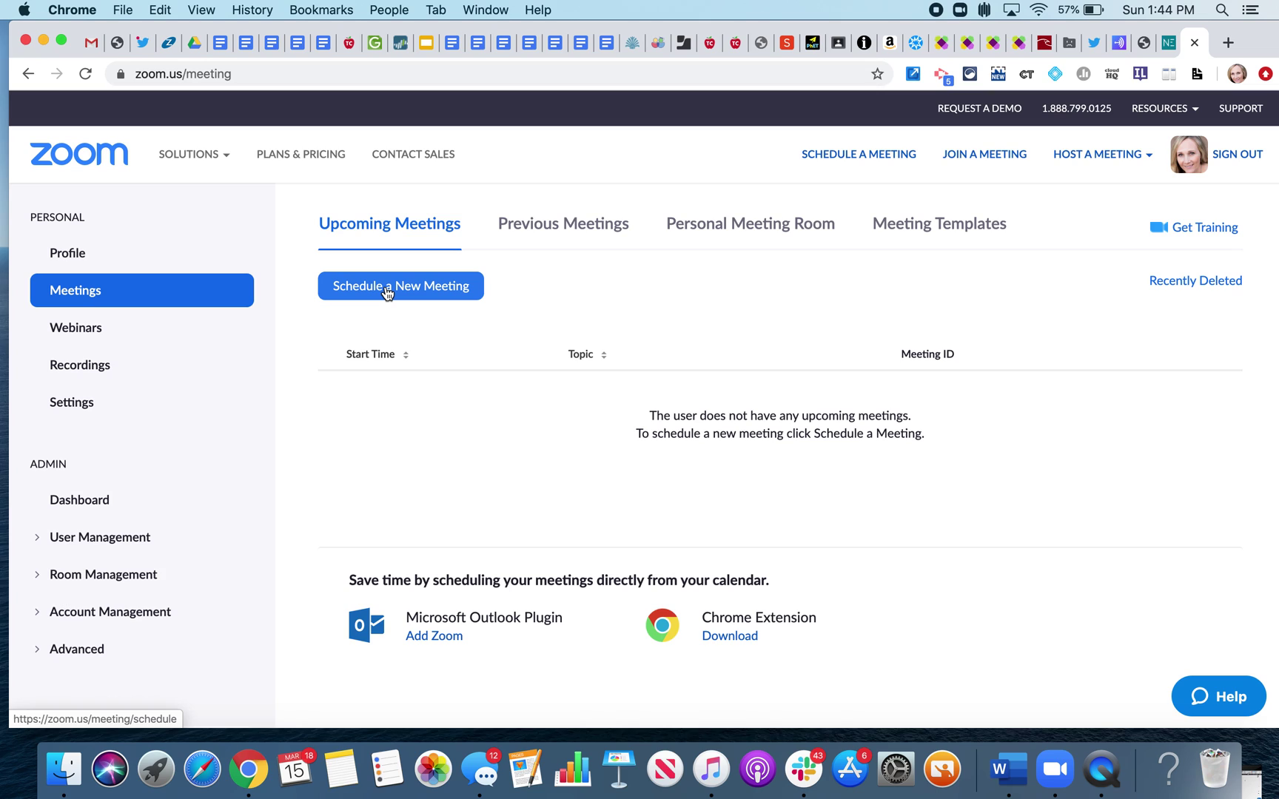
pyautogui.click(386, 294)
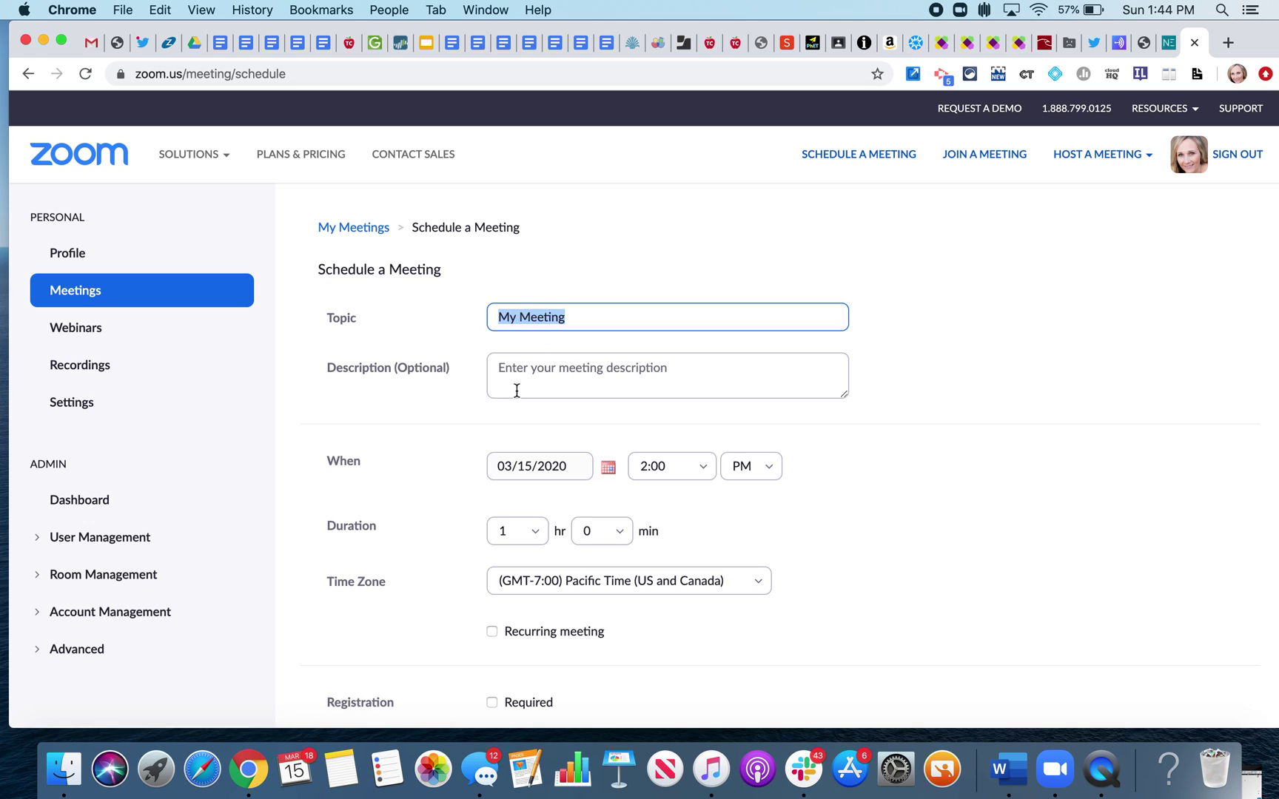
pyautogui.scroll(-3, 596, 387)
pyautogui.scroll(-1, 598, 388)
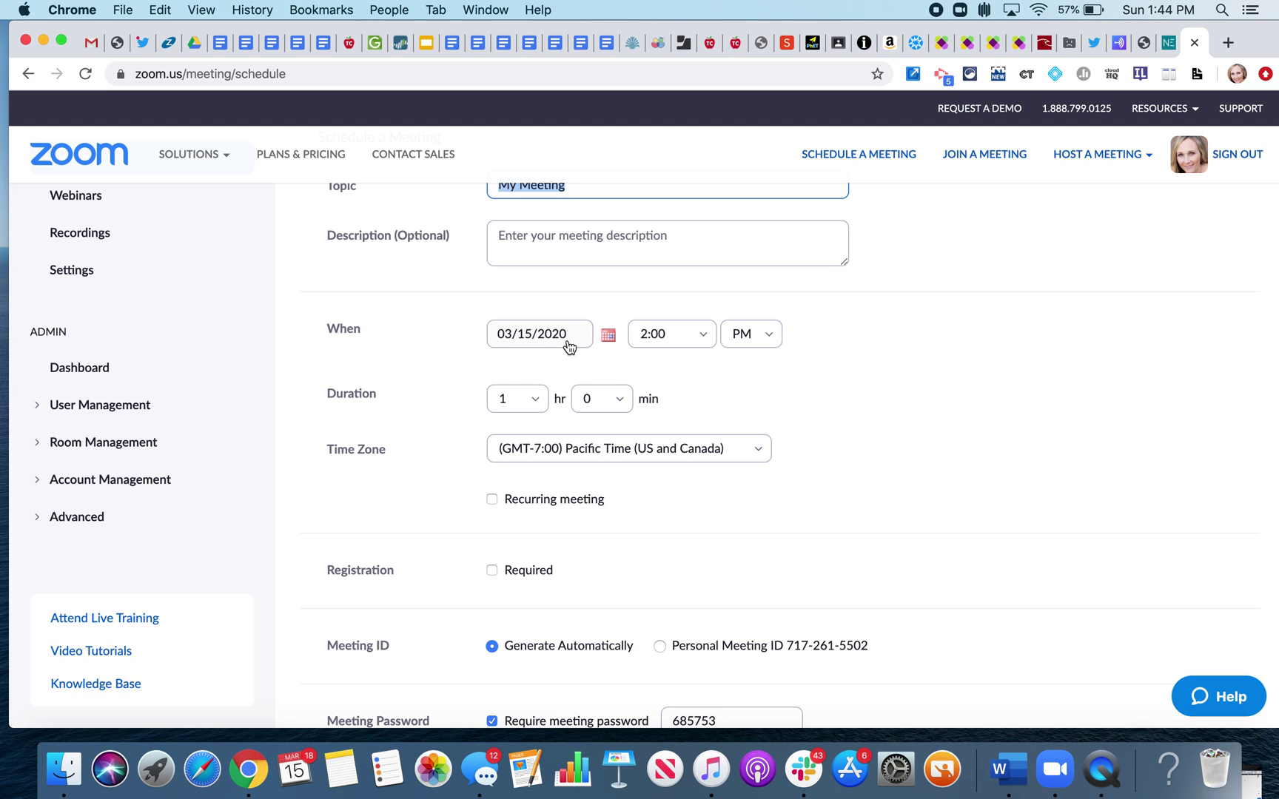
pyautogui.scroll(-1, 568, 346)
pyautogui.scroll(-1, 570, 348)
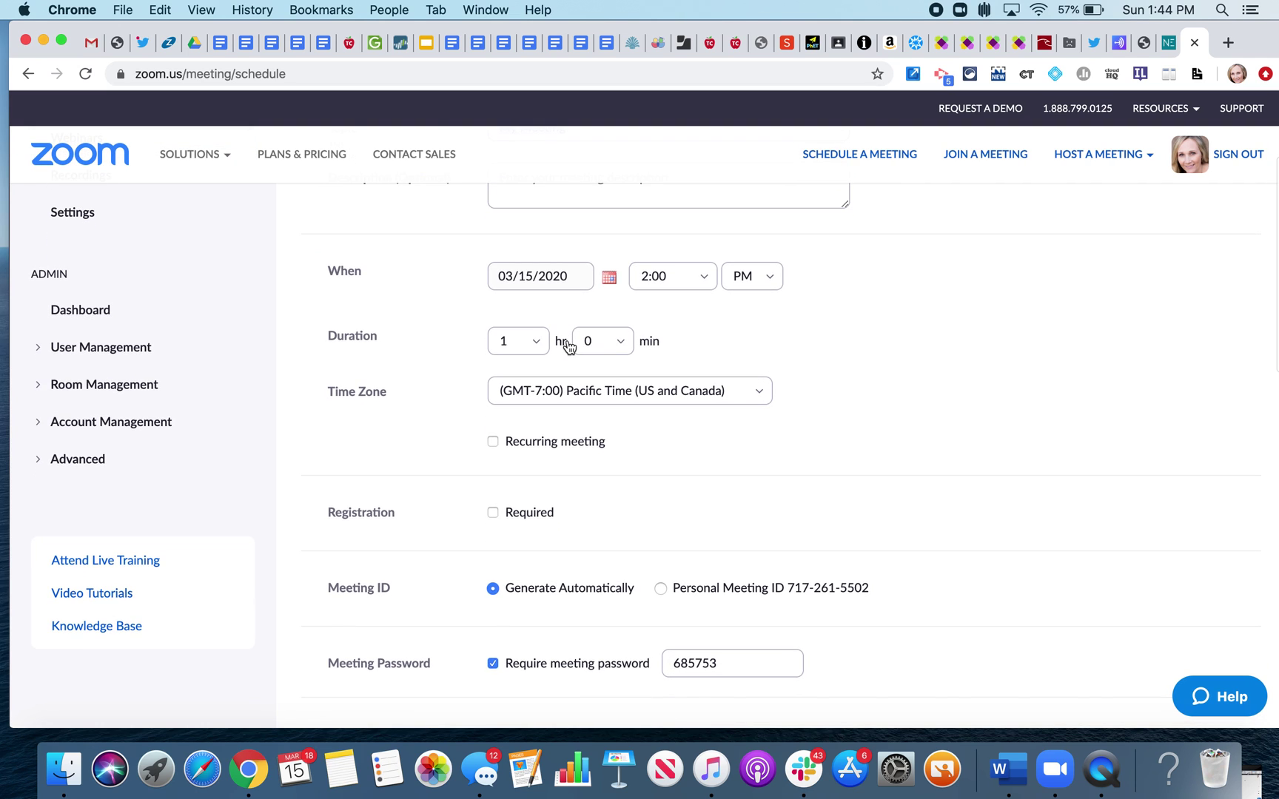
pyautogui.click(534, 344)
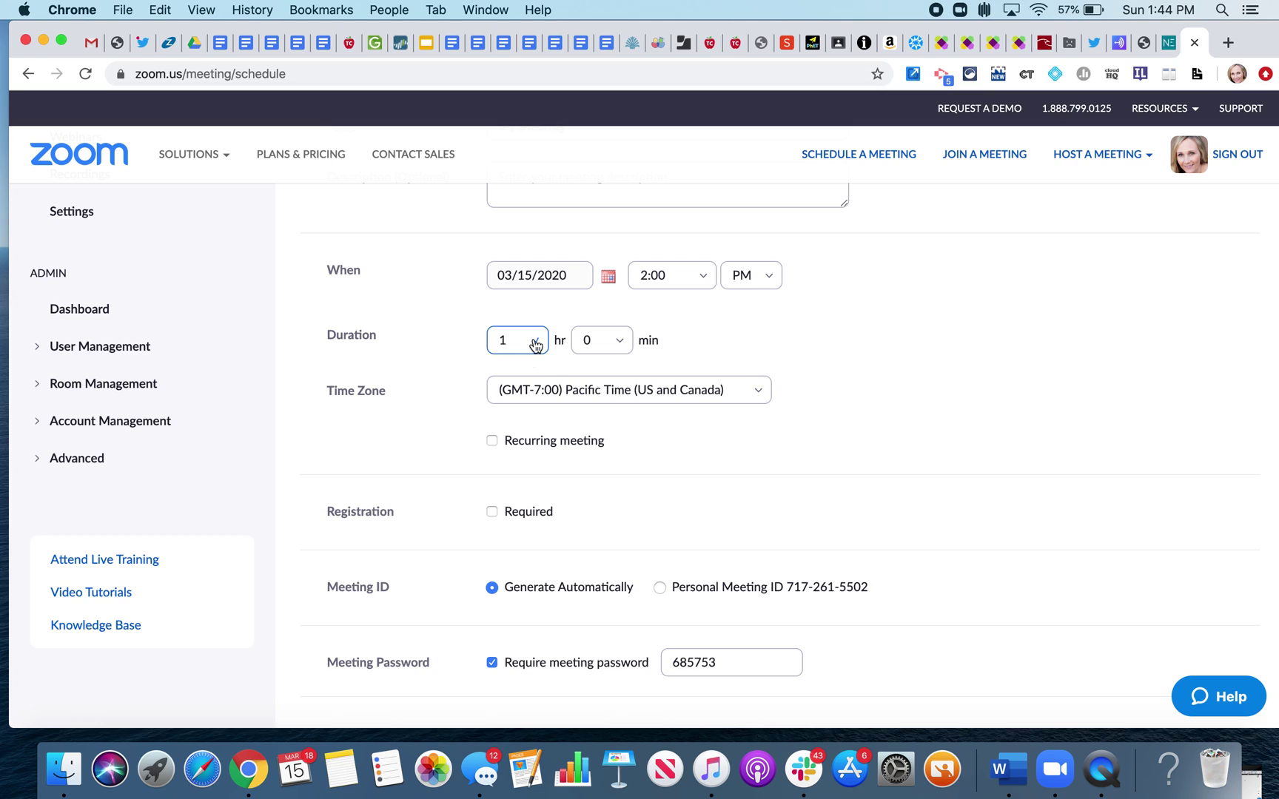
pyautogui.click(510, 379)
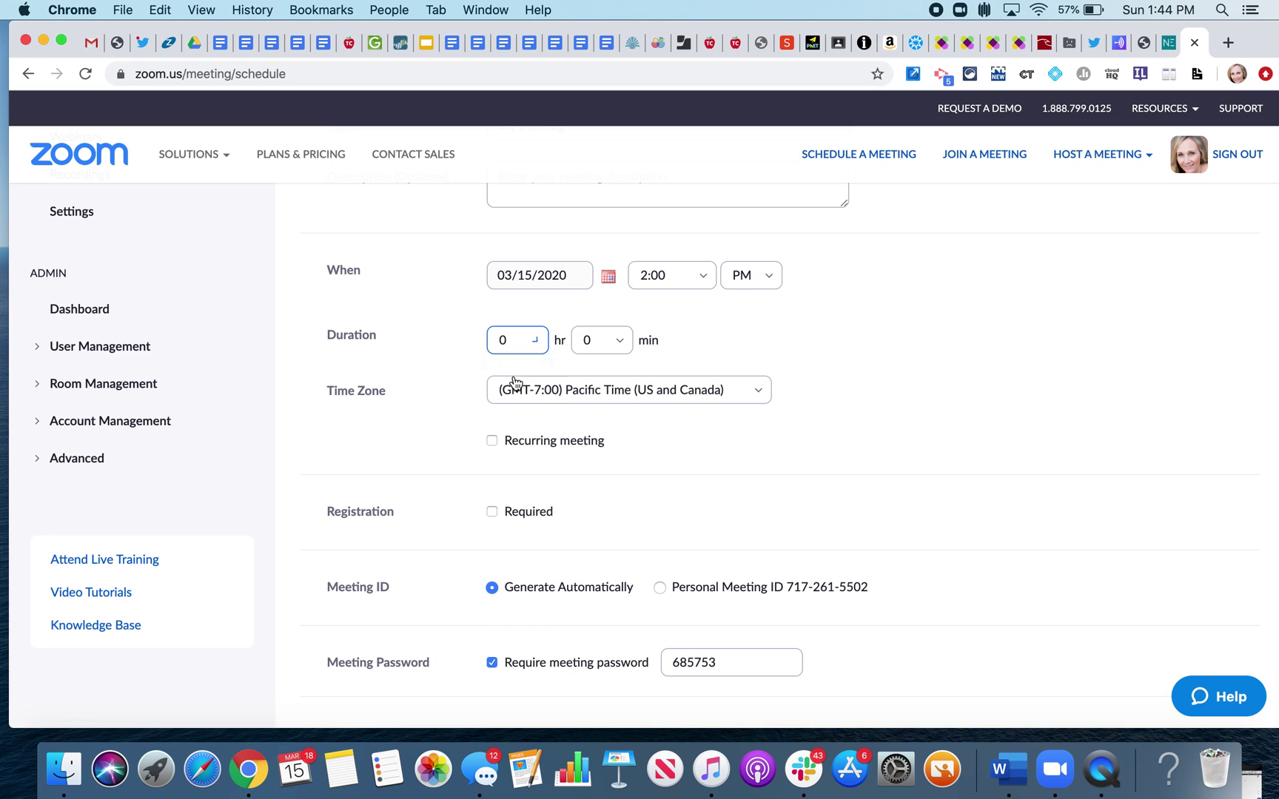
pyautogui.click(619, 343)
pyautogui.click(597, 442)
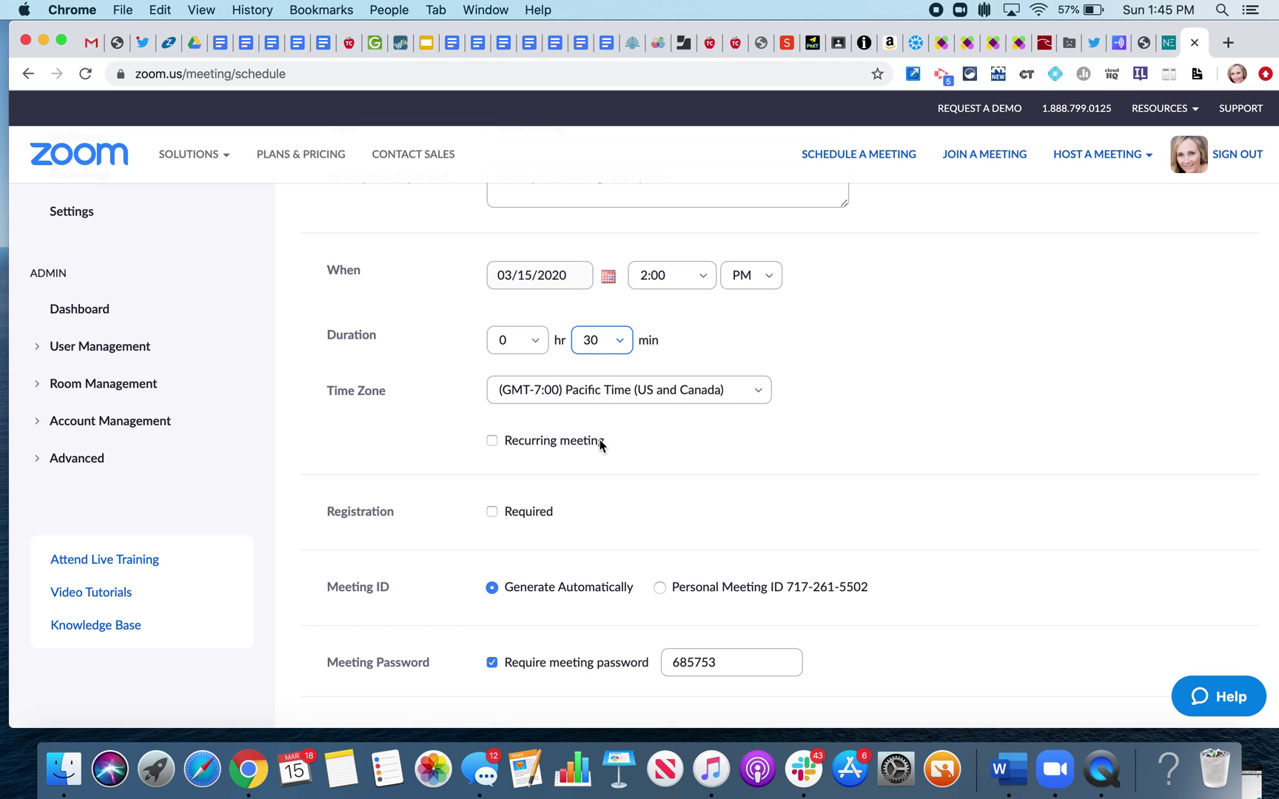
# - Turn off the meeting password requirement for the new meeting
pyautogui.scroll(-3, 601, 443)
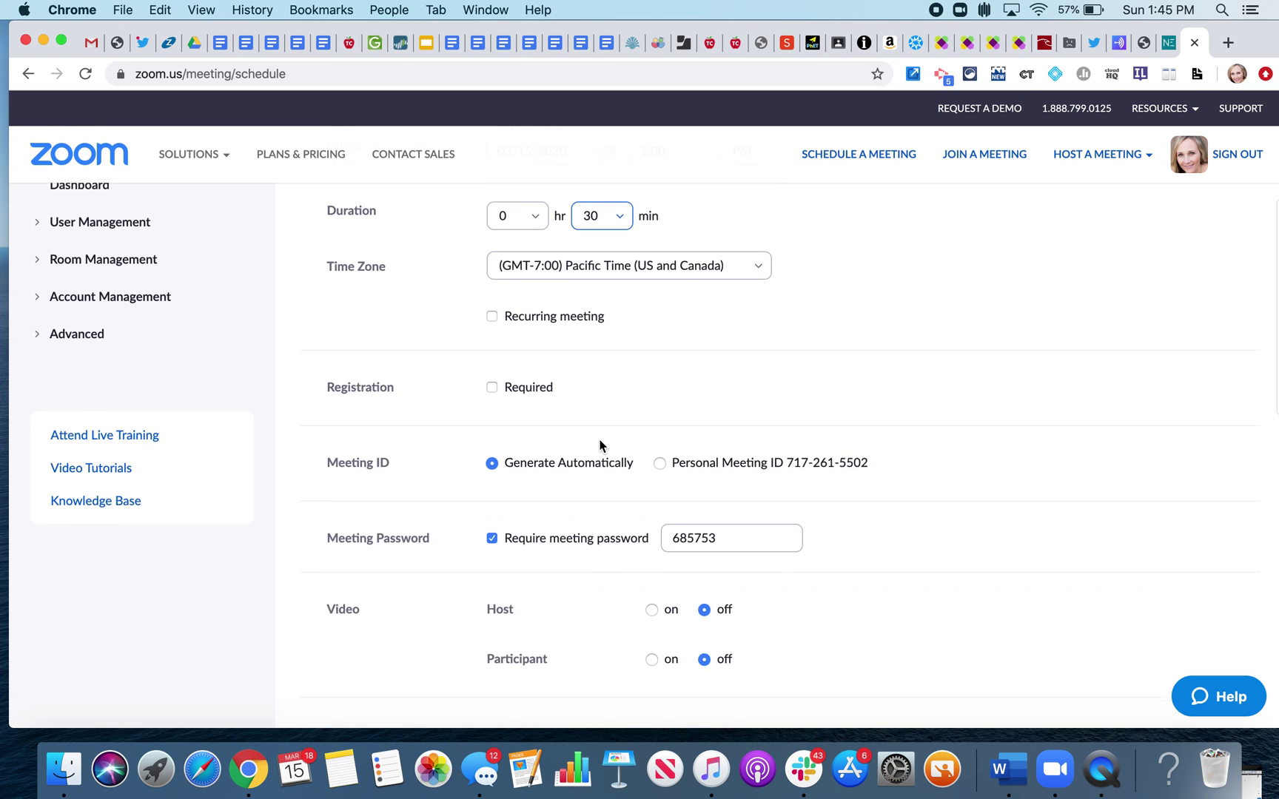
pyautogui.scroll(-2, 600, 440)
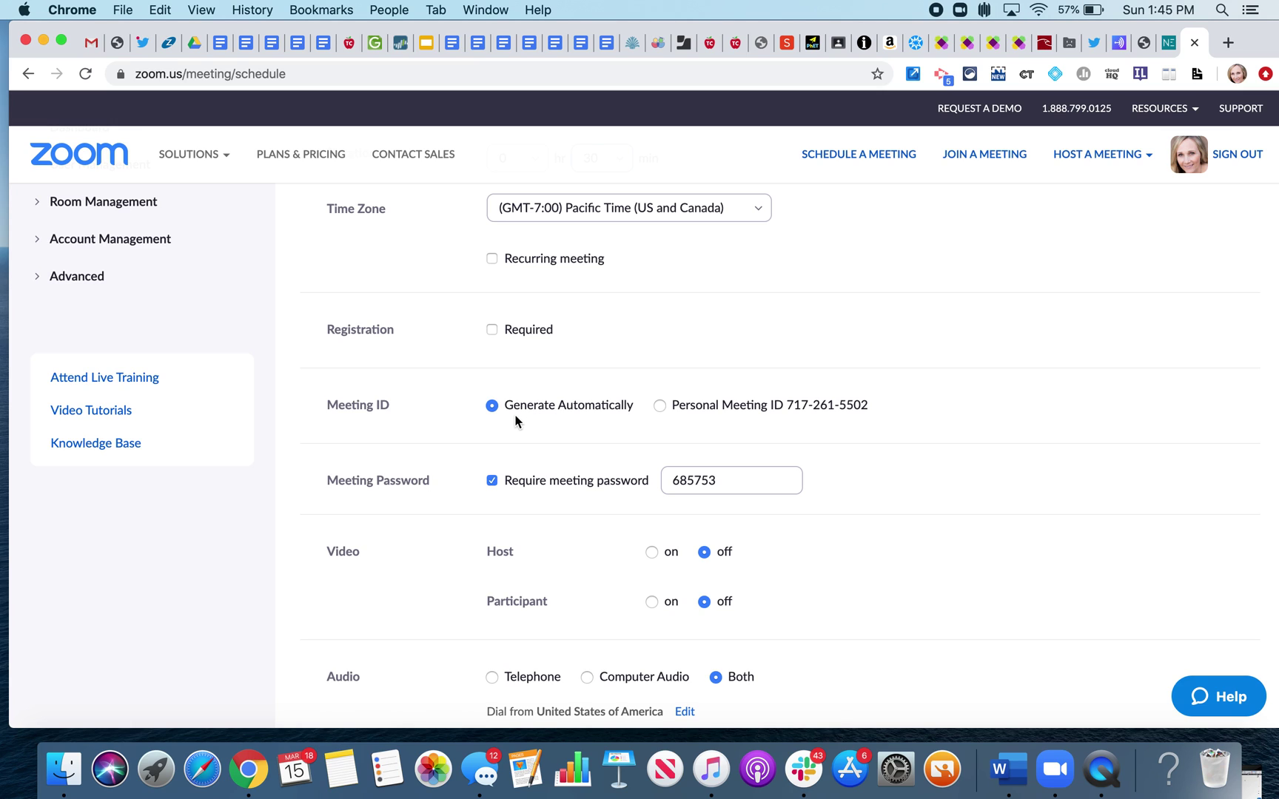
pyautogui.scroll(-2, 515, 504)
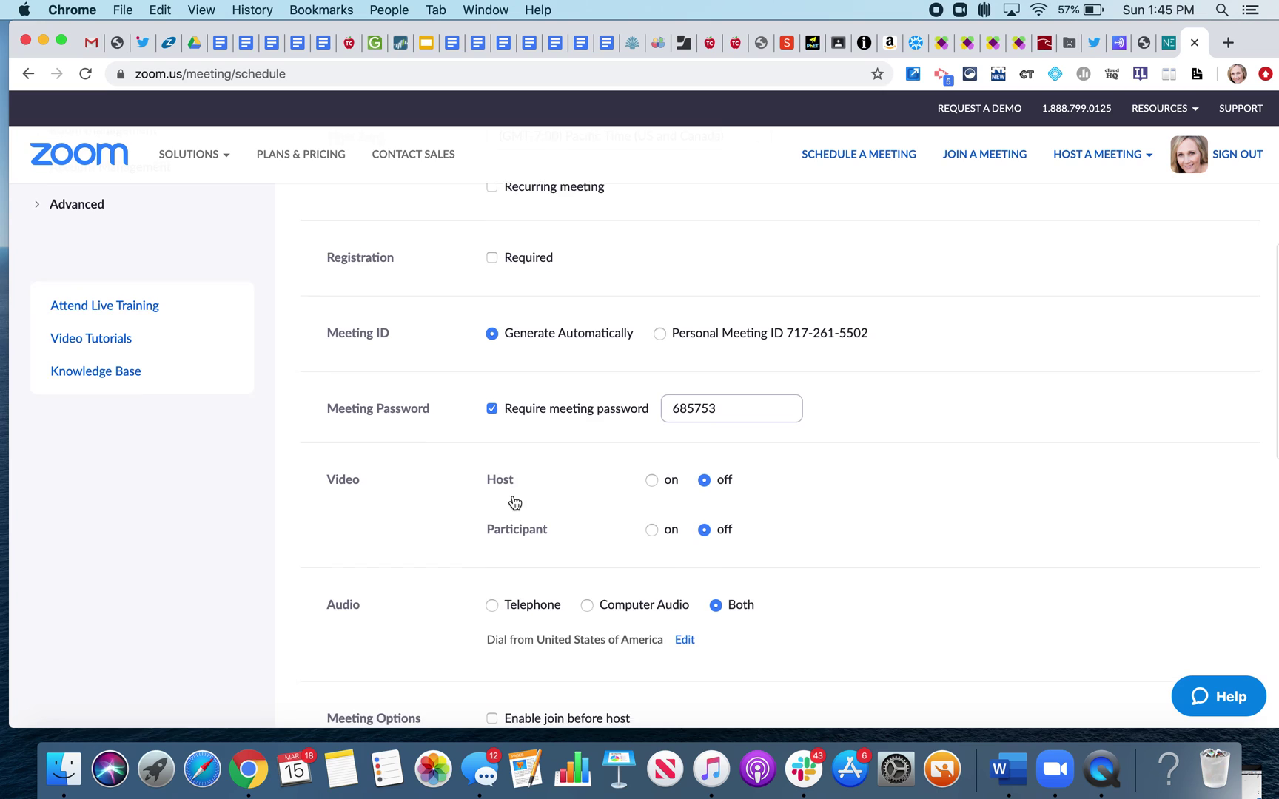
pyautogui.click(490, 400)
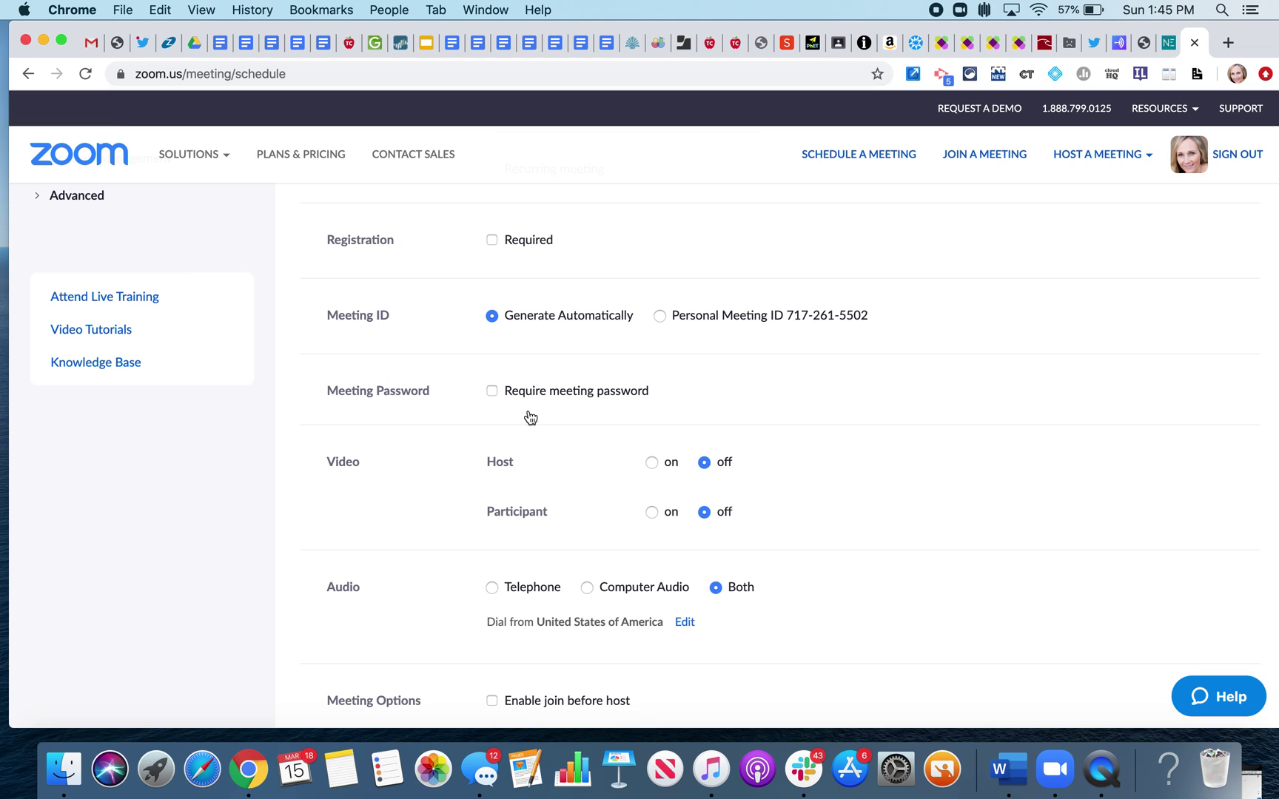
# - Enable muting participants upon entry in the meeting options and save the meeting
pyautogui.scroll(-2, 528, 471)
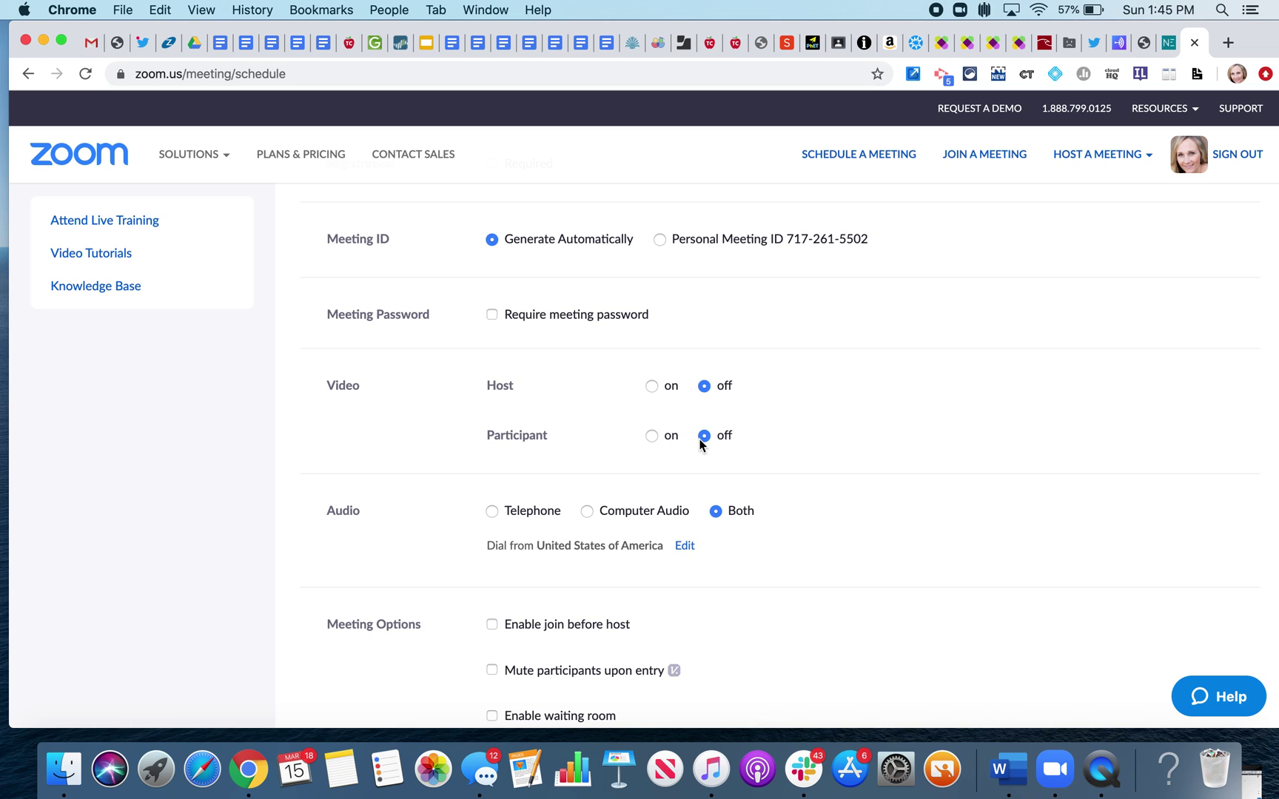
pyautogui.scroll(-3, 701, 443)
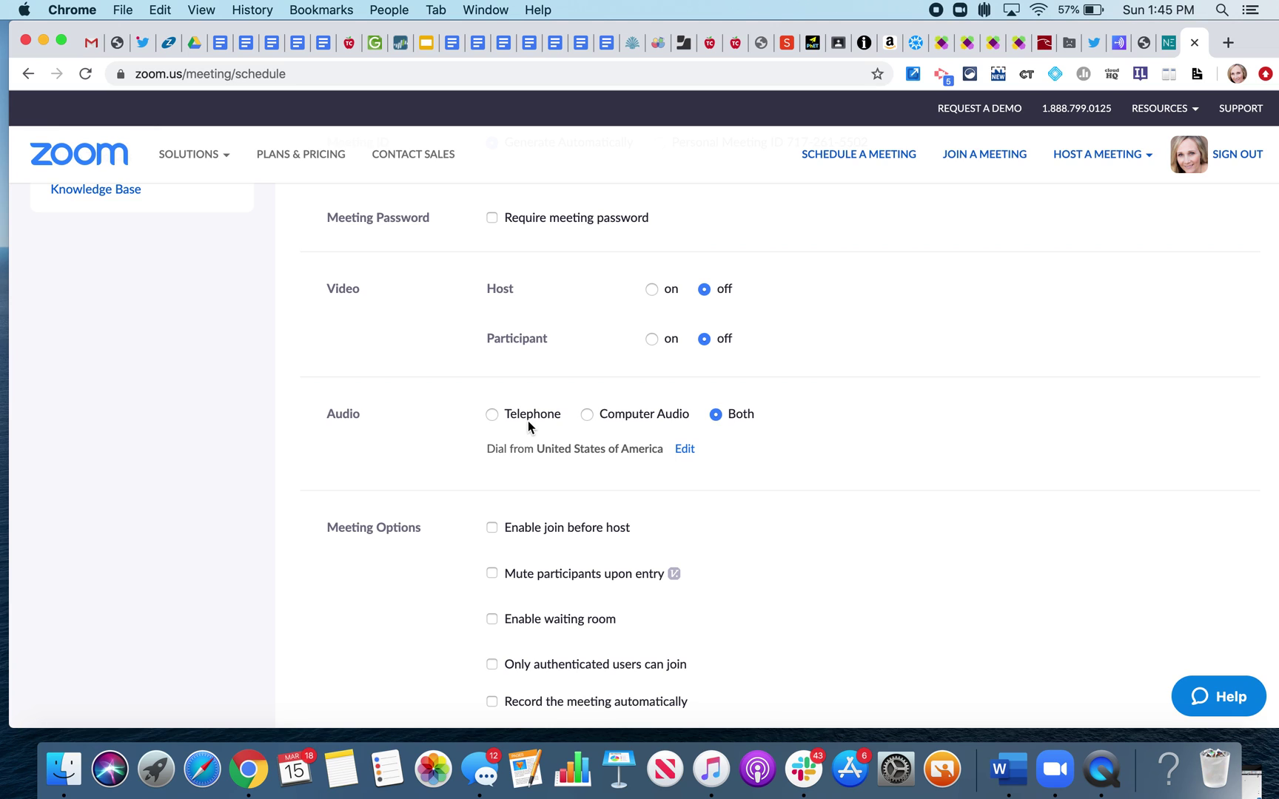
pyautogui.scroll(-4, 528, 422)
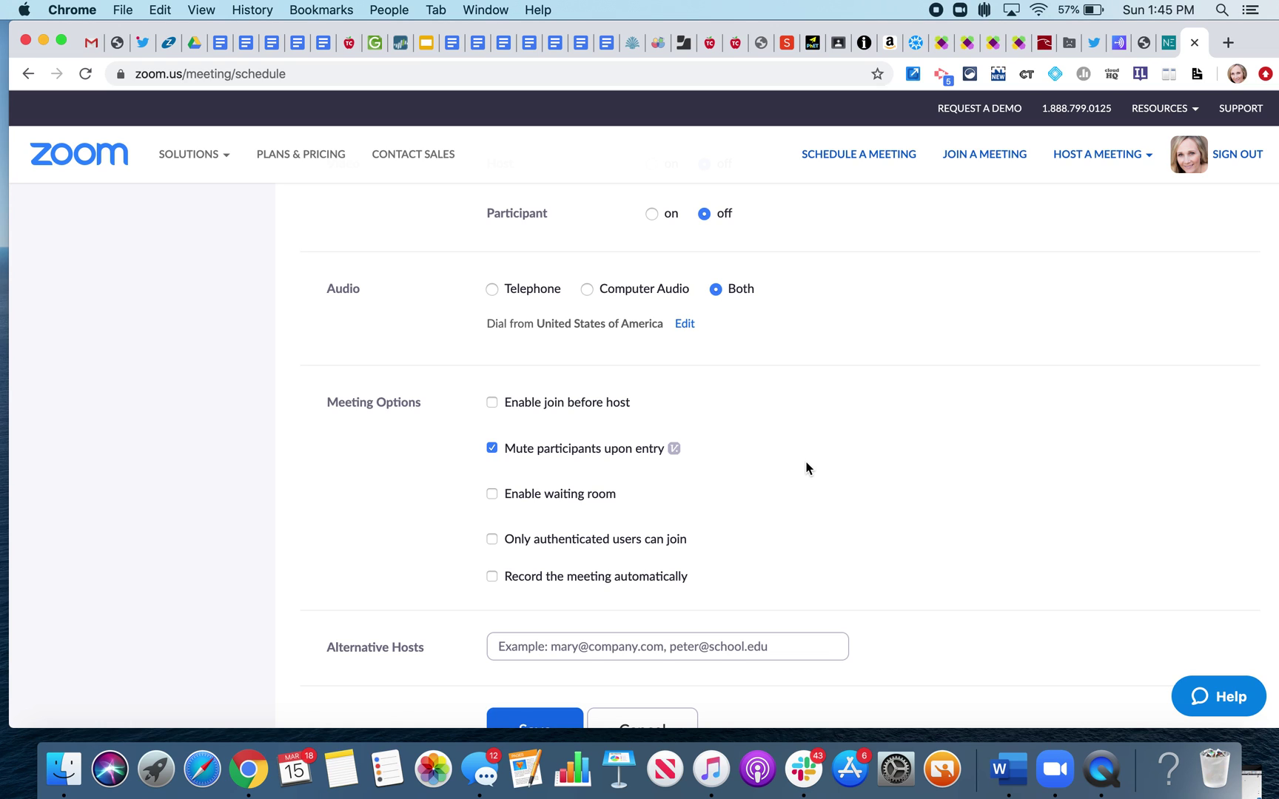
pyautogui.scroll(-3, 807, 468)
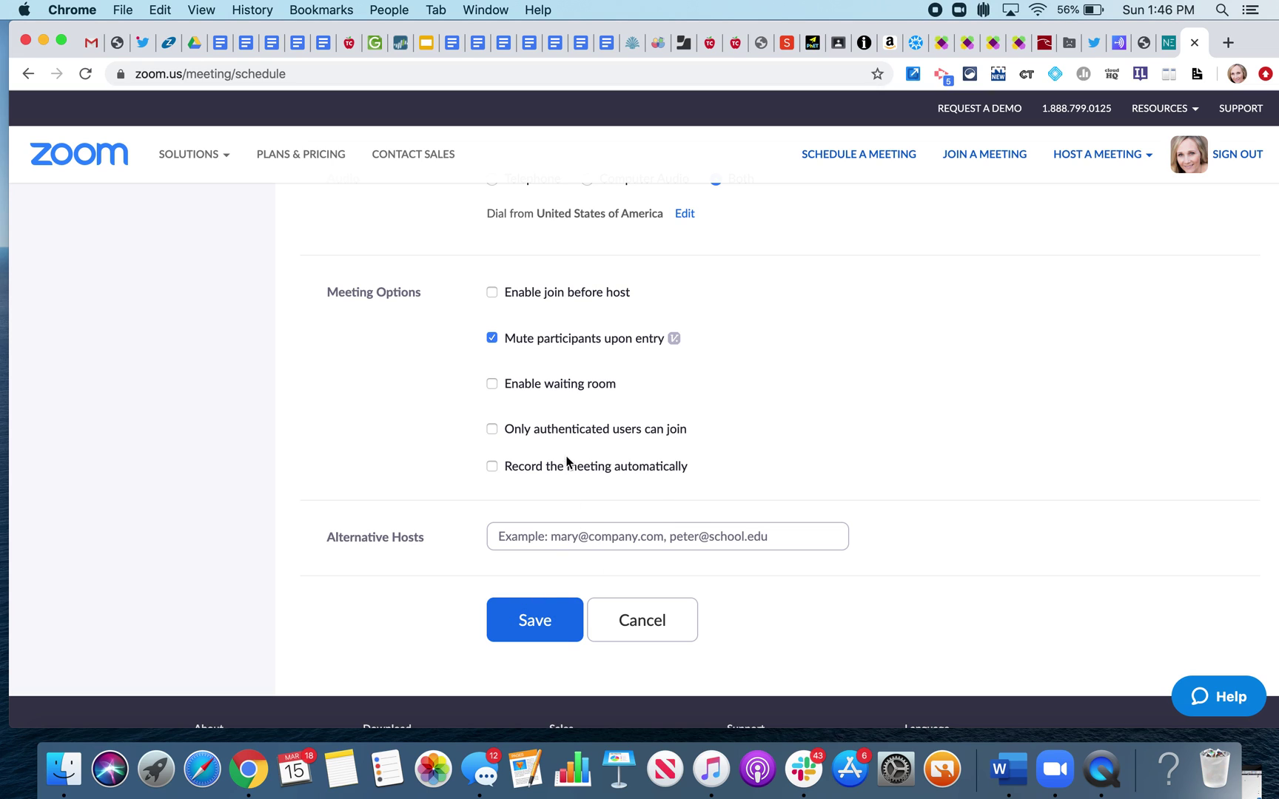
pyautogui.click(521, 623)
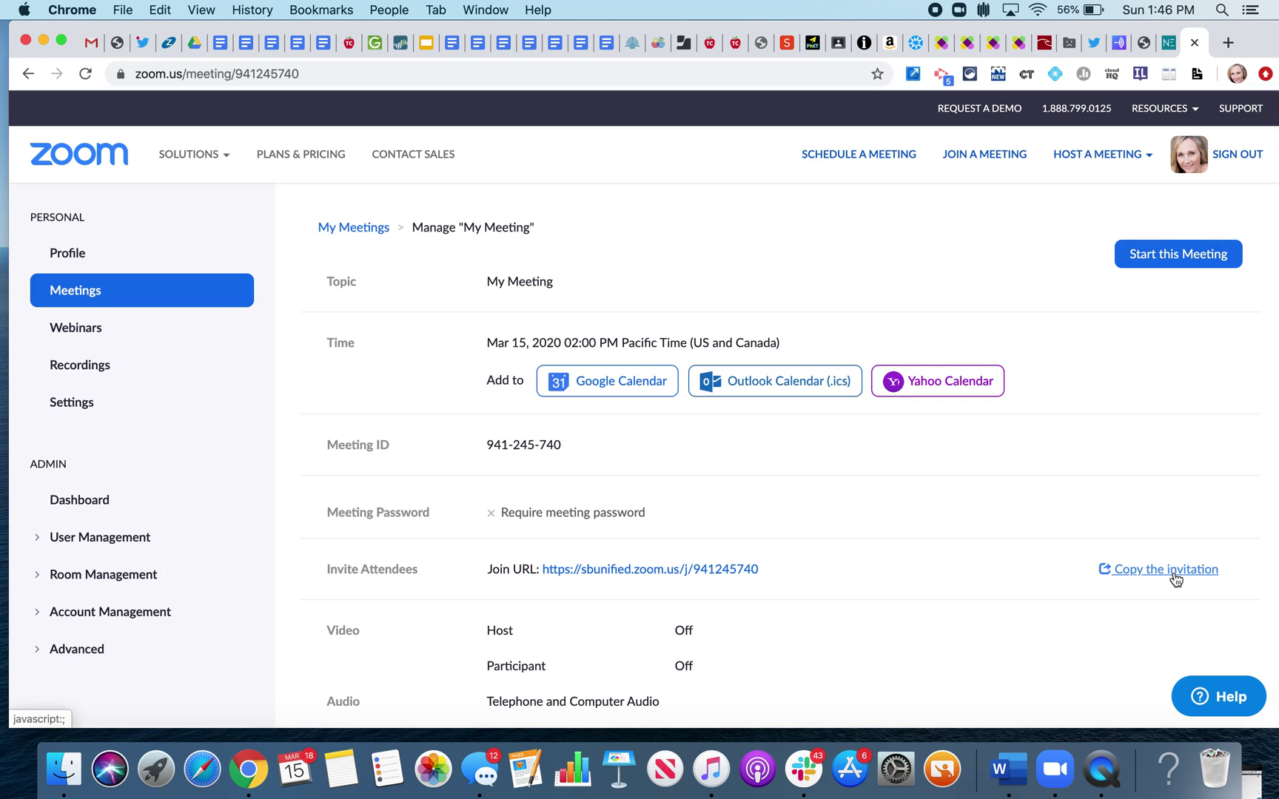
# - Switch to the NEO class news page and examine the earlier Zoom webinar invitation for the Ch.10 Test review
pyautogui.click(1168, 43)
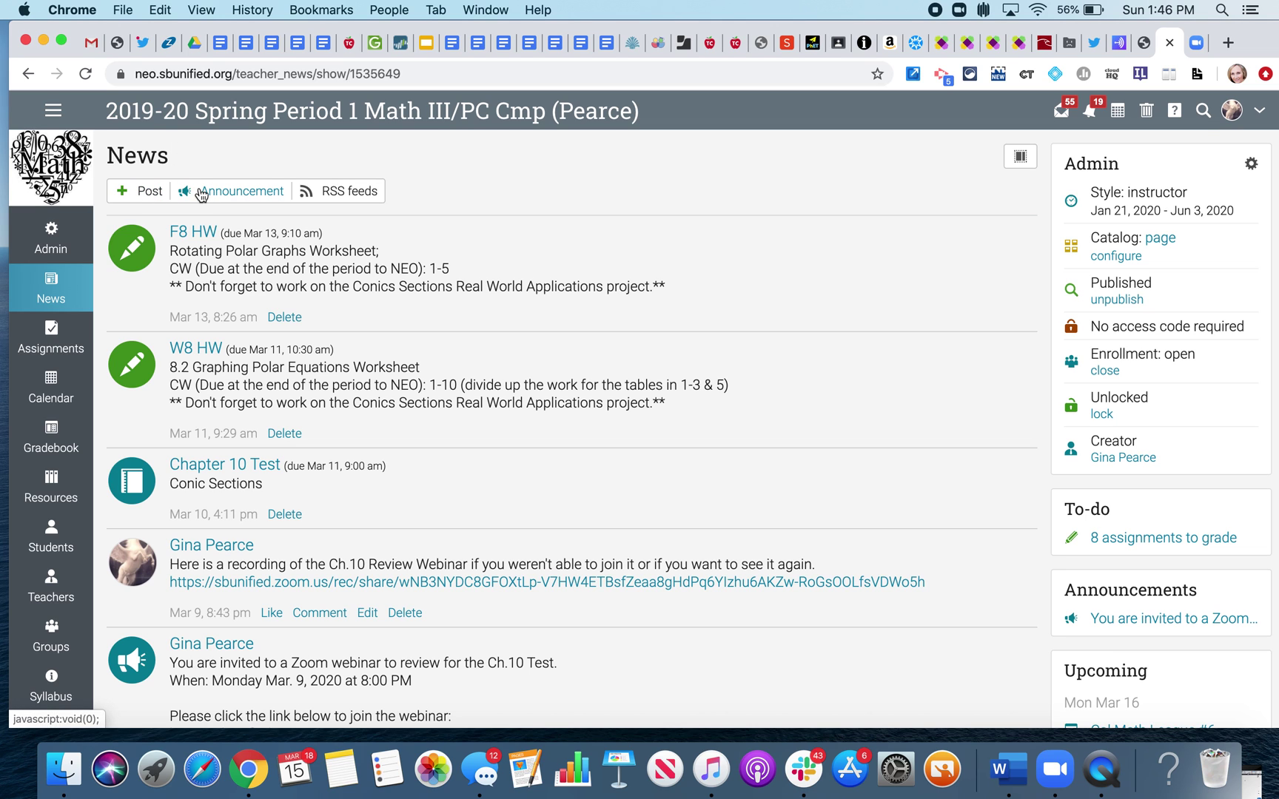
pyautogui.scroll(-5, 217, 354)
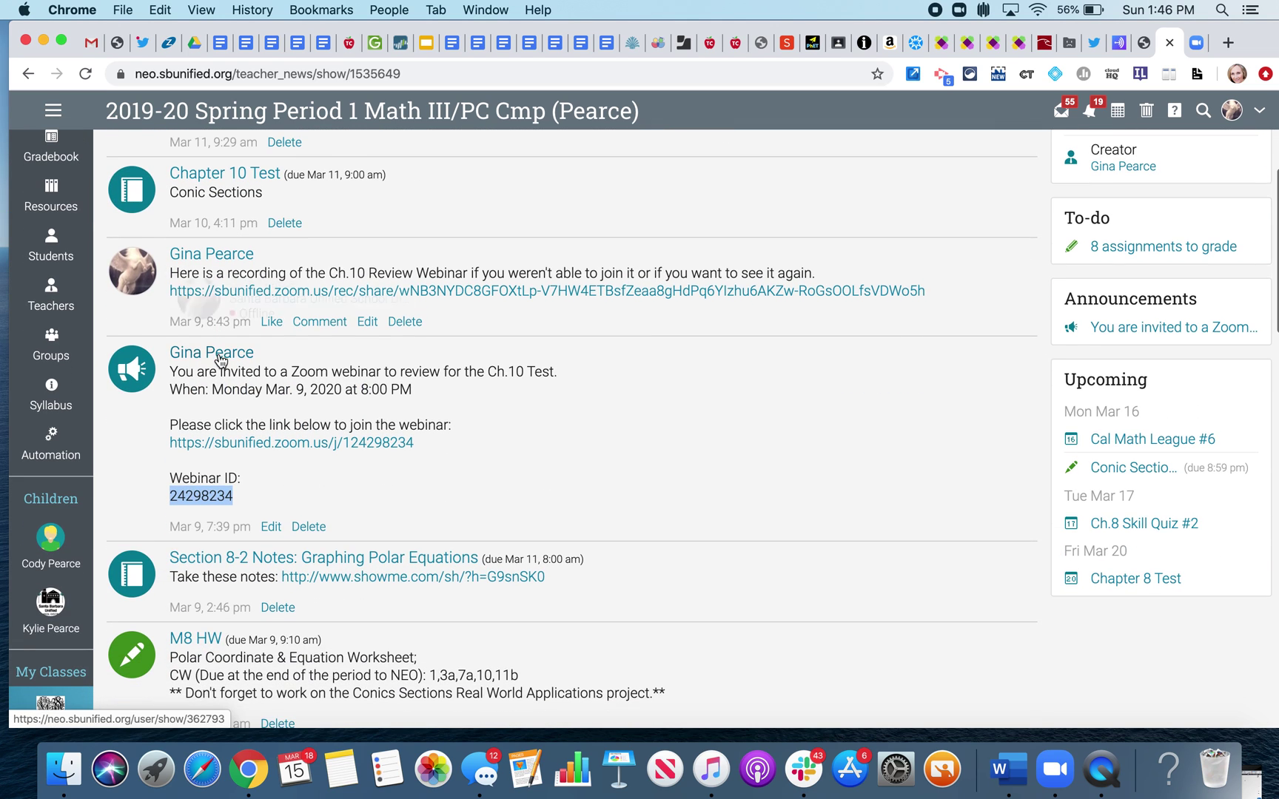
pyautogui.scroll(5, 219, 354)
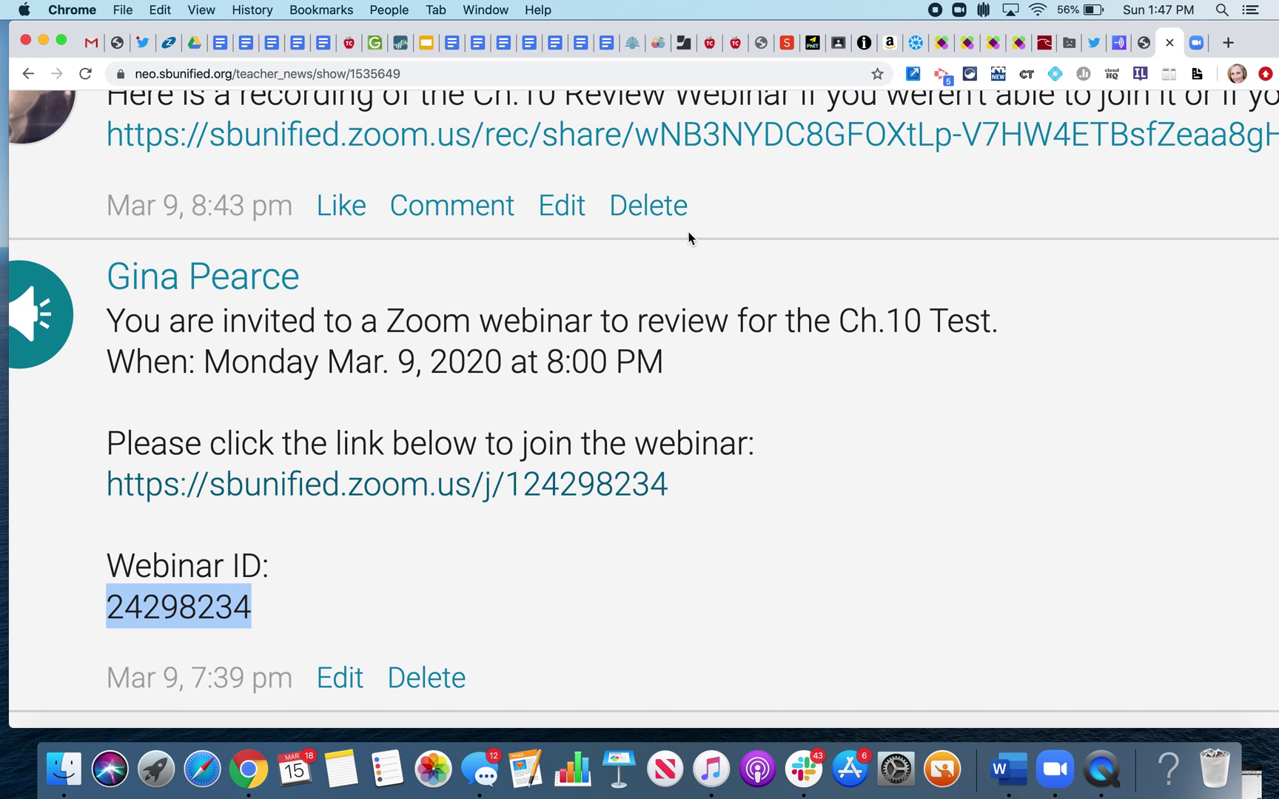
# - Return to the Zoom meeting page and launch the scheduled meeting in the Zoom app, joining with computer audio and the microphone muted
pyautogui.click(1196, 46)
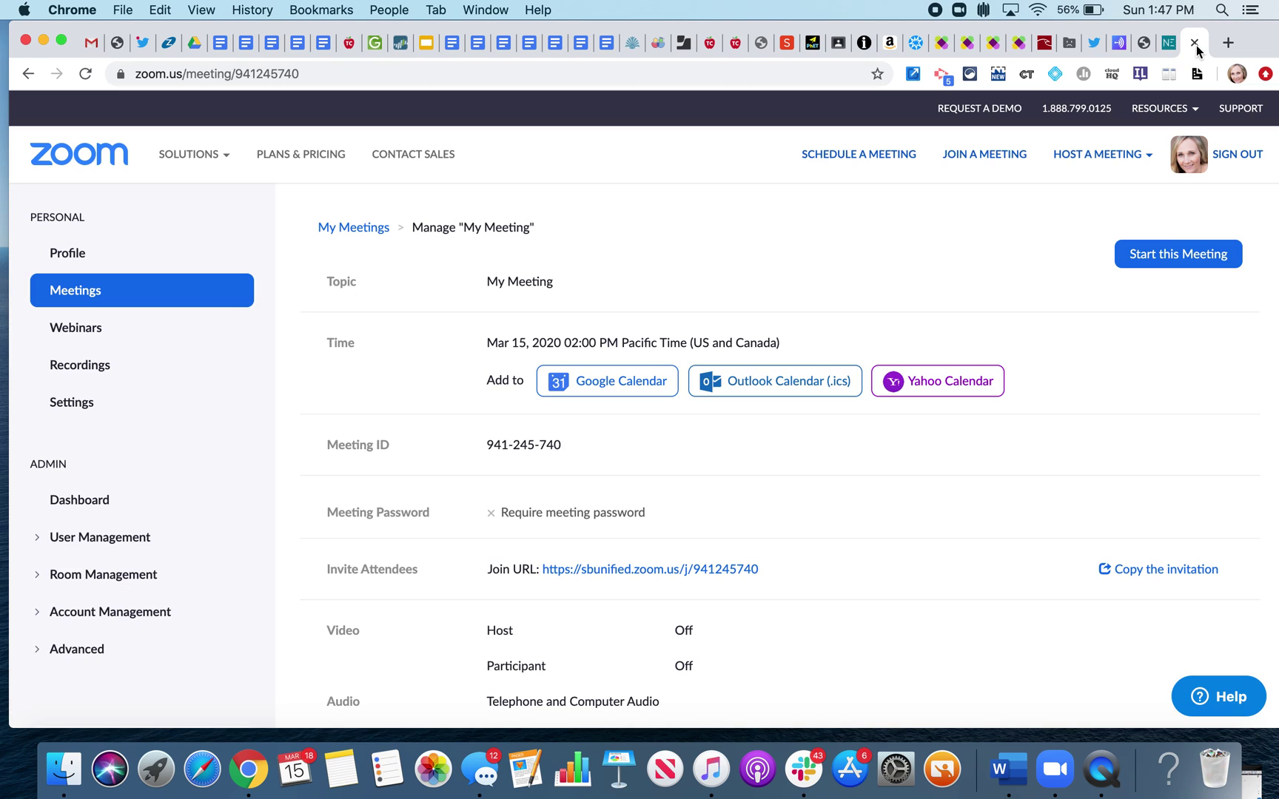
pyautogui.click(1152, 255)
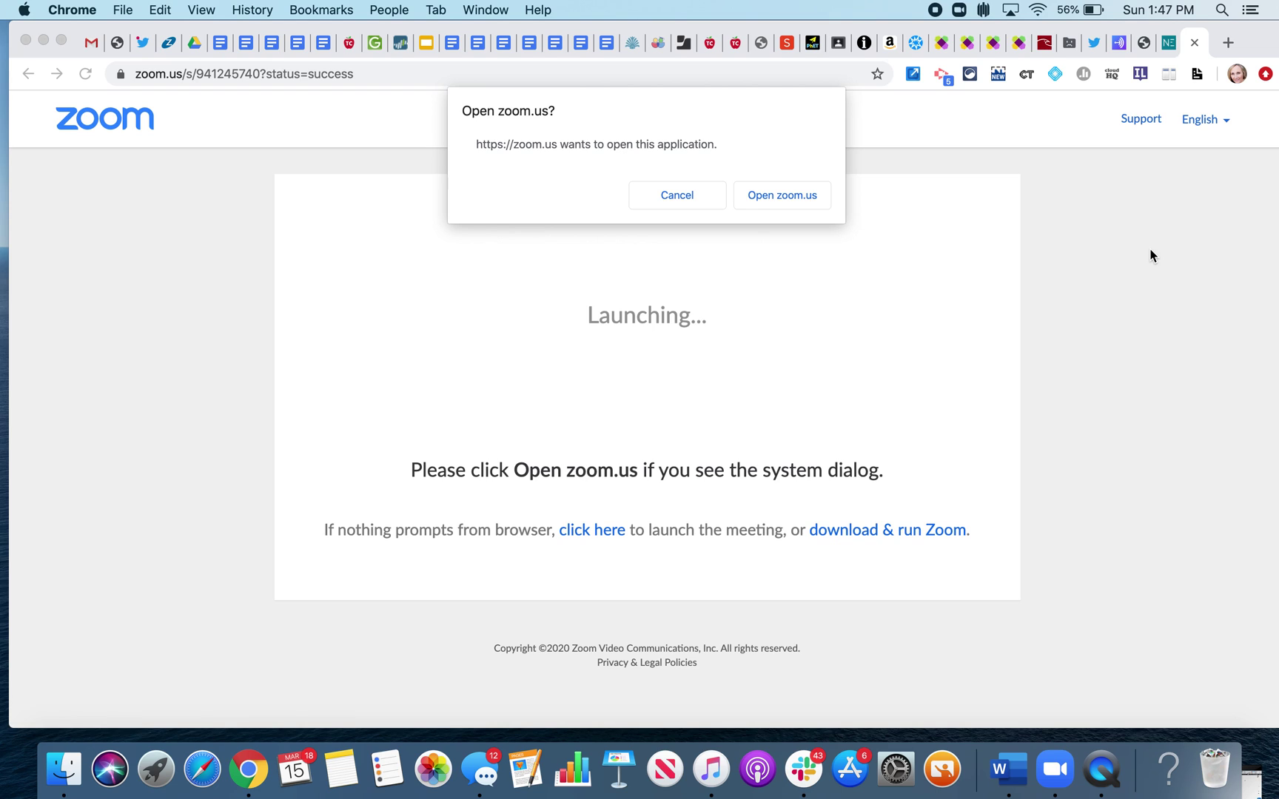
pyautogui.click(787, 195)
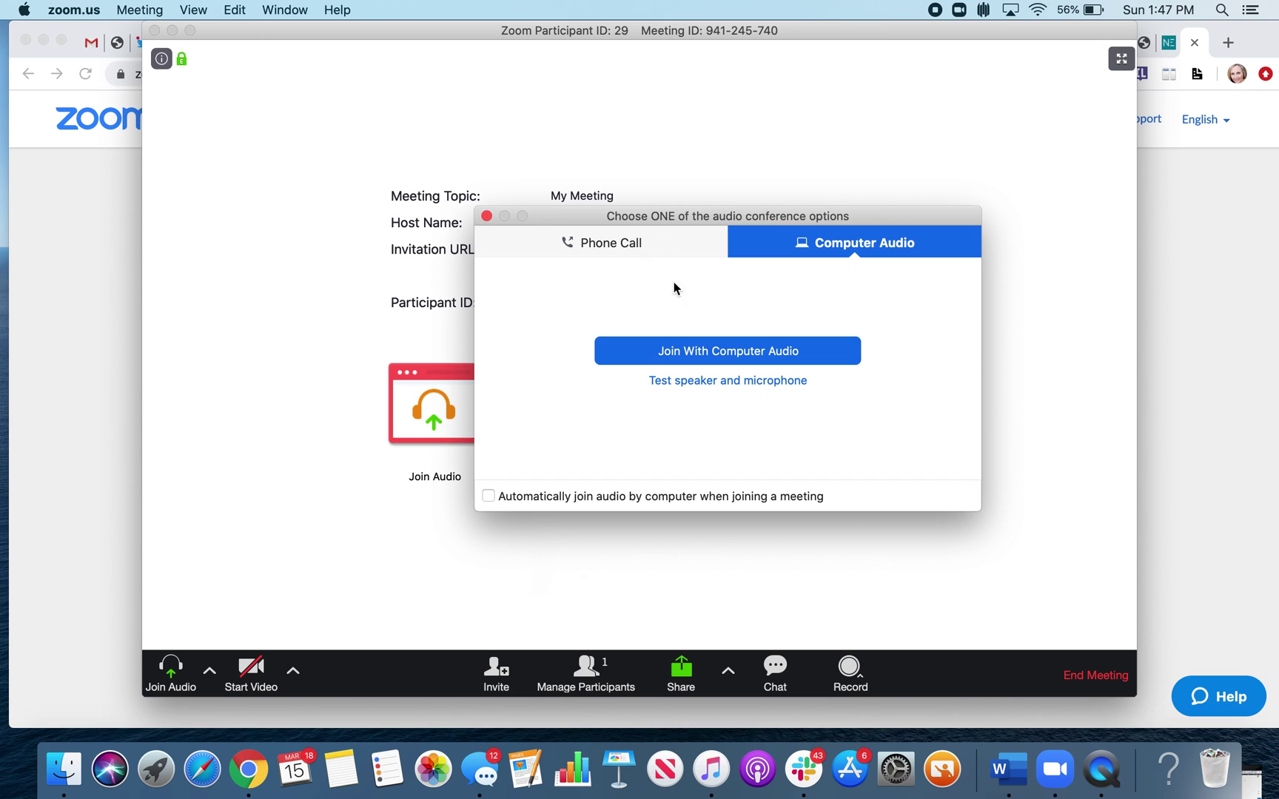
pyautogui.click(722, 351)
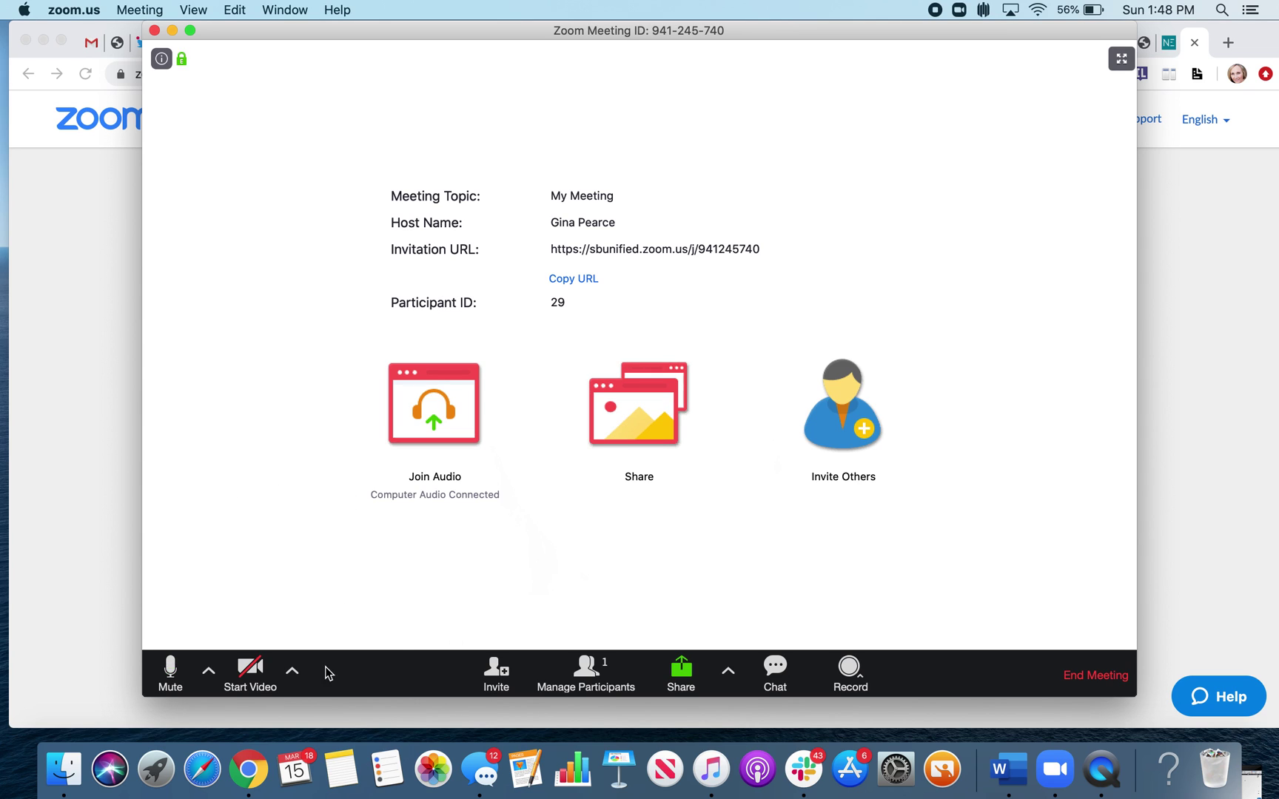
pyautogui.click(169, 670)
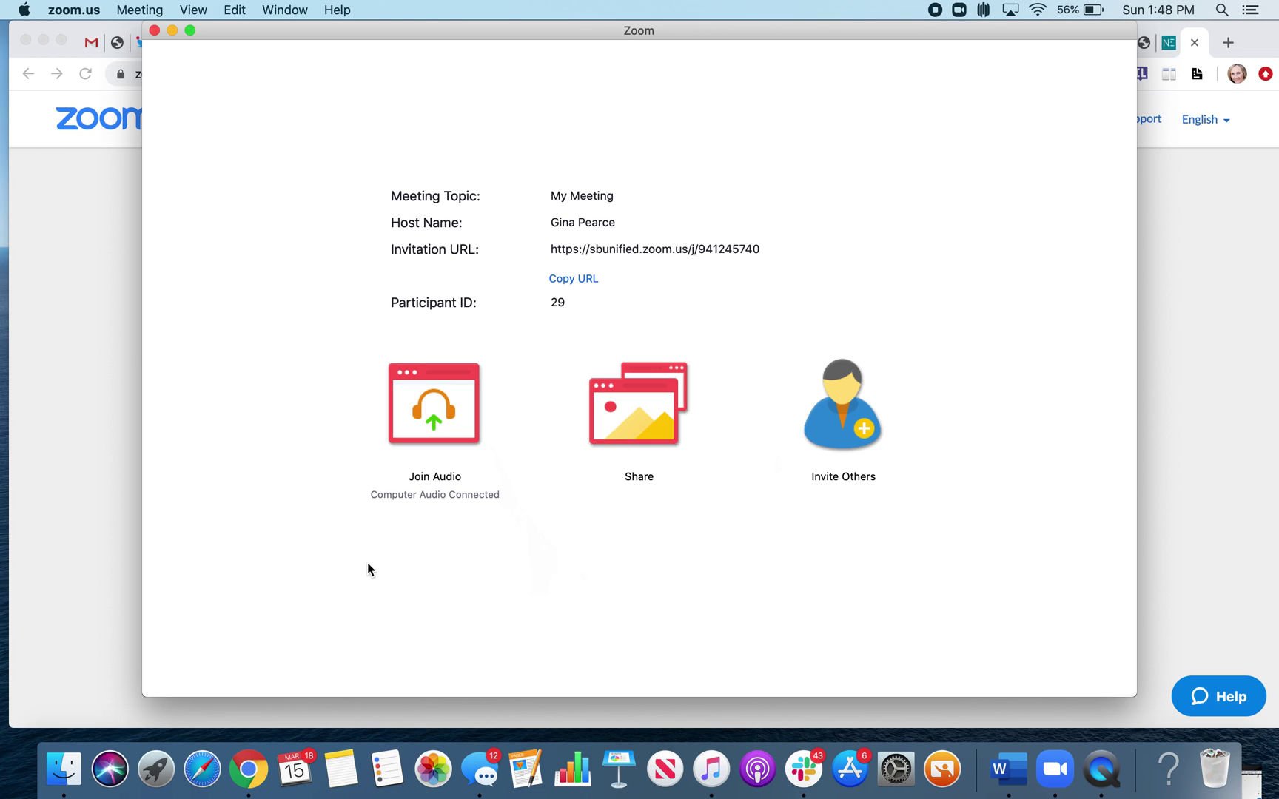
# - Open the meeting chat and view the options for whom participants are allowed to chat with
pyautogui.moveTo(189, 625)
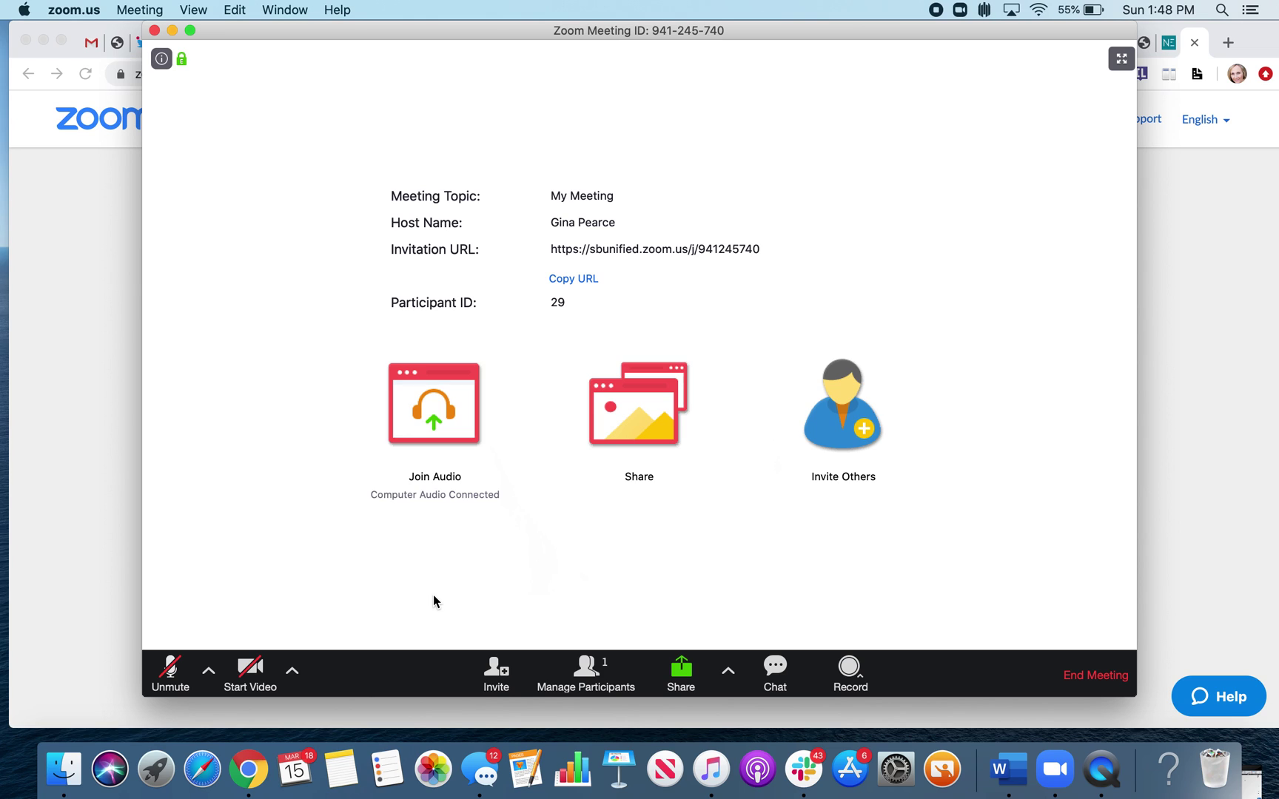
pyautogui.click(774, 669)
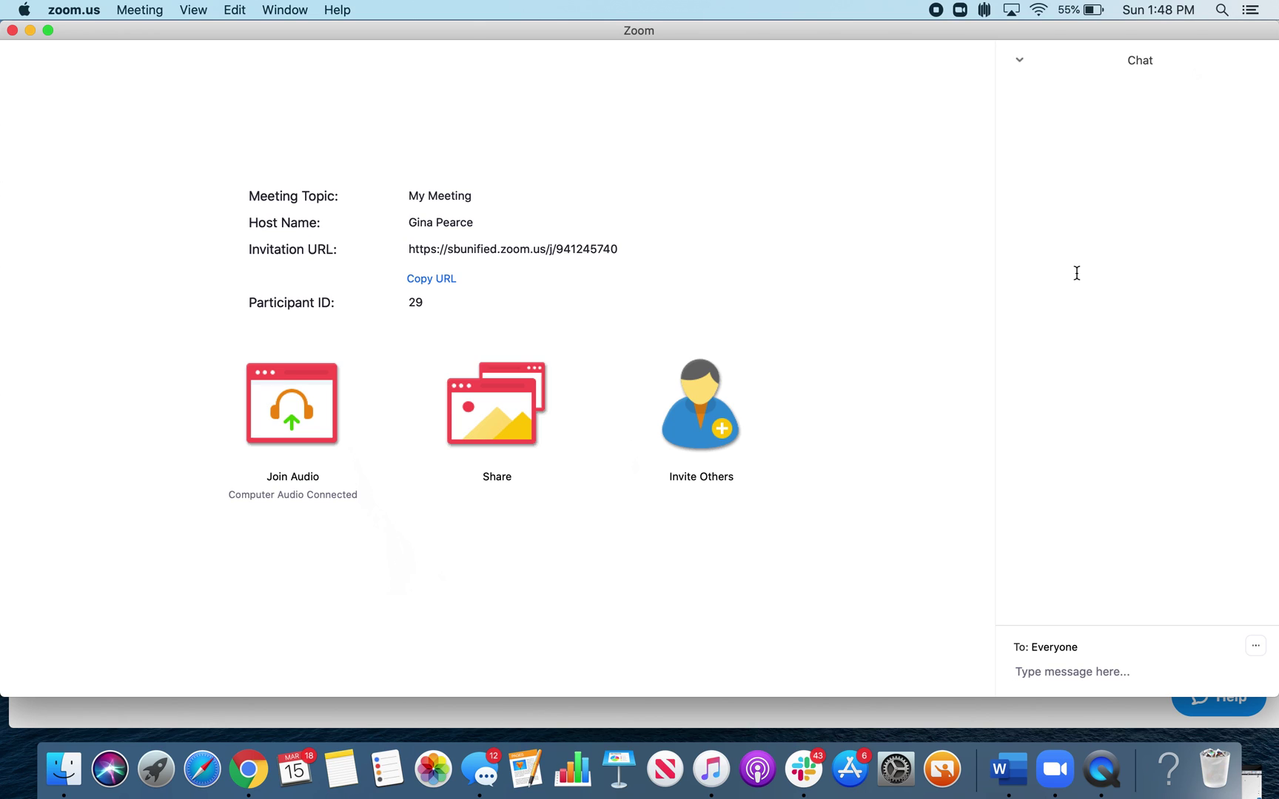
pyautogui.click(1256, 649)
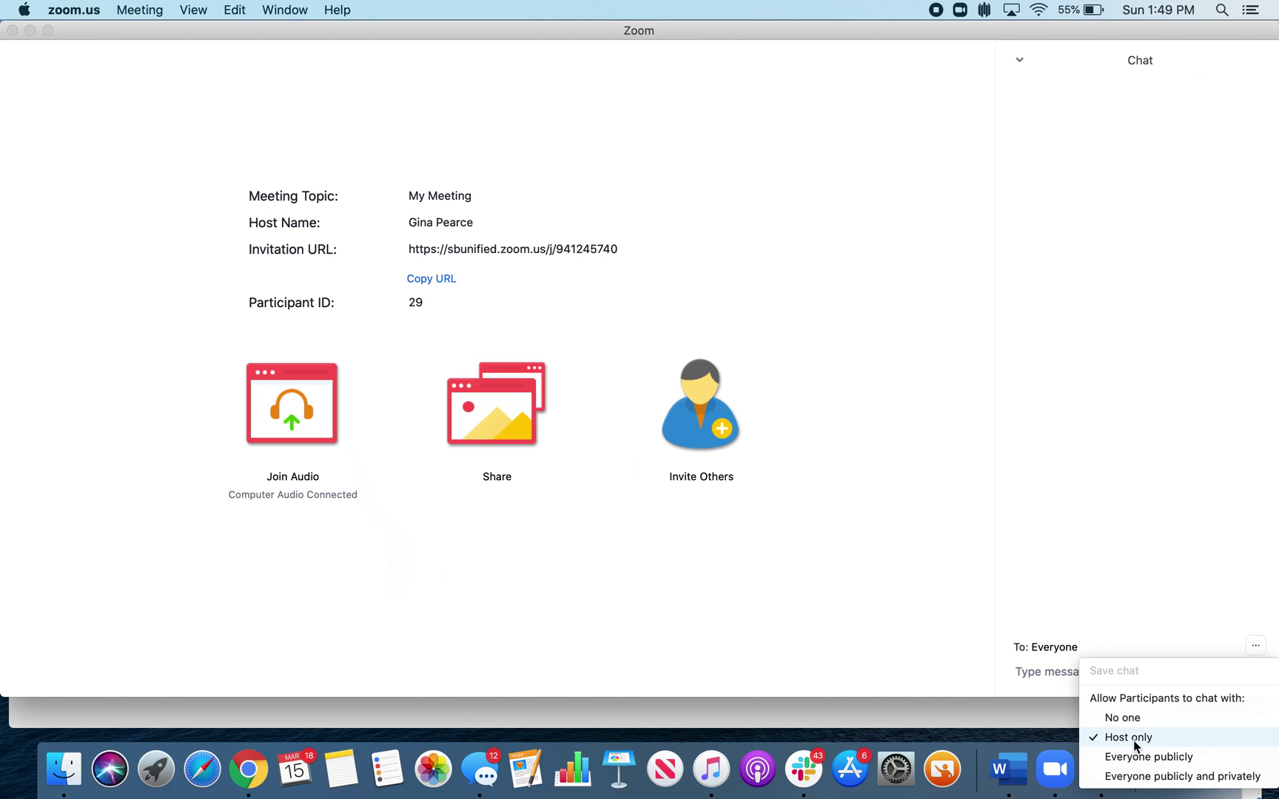
pyautogui.click(943, 541)
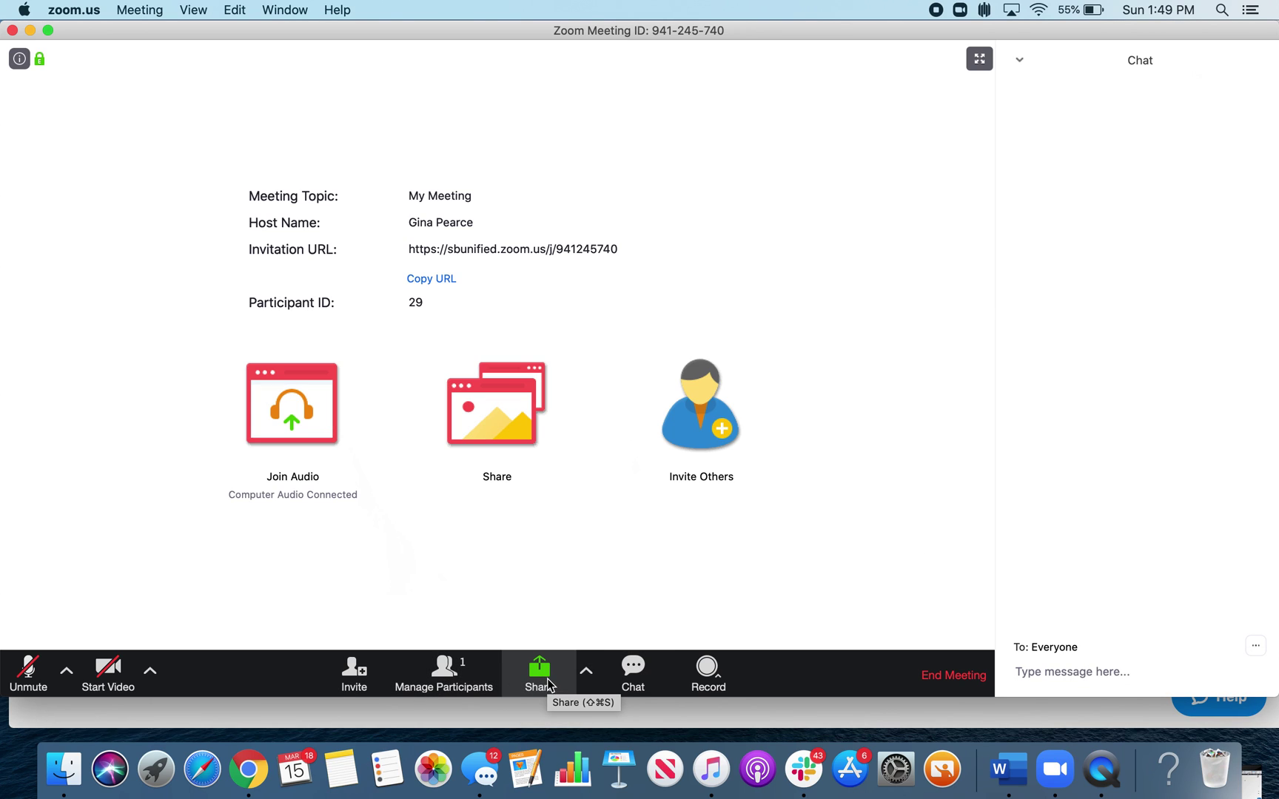
# - Show the participants list and turn off the option allowing participants to unmute themselves
pyautogui.click(452, 679)
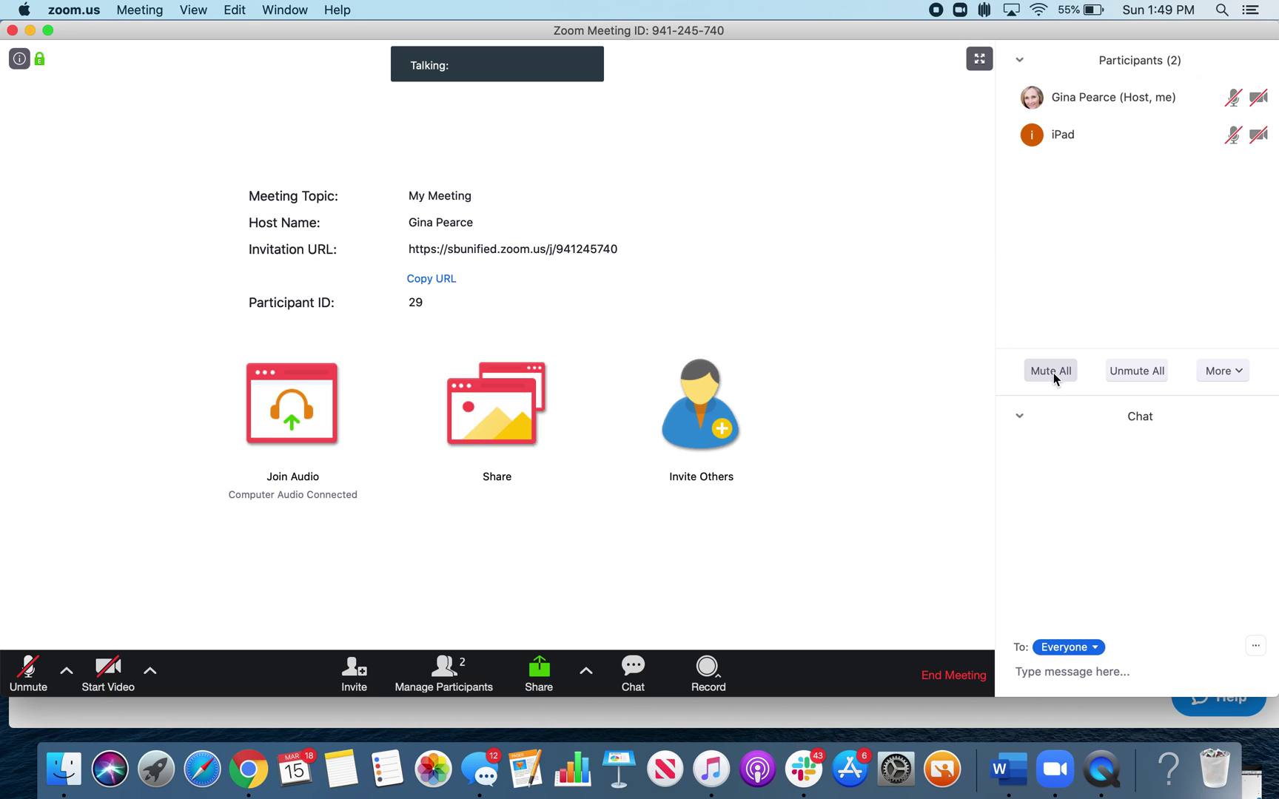
pyautogui.click(1232, 373)
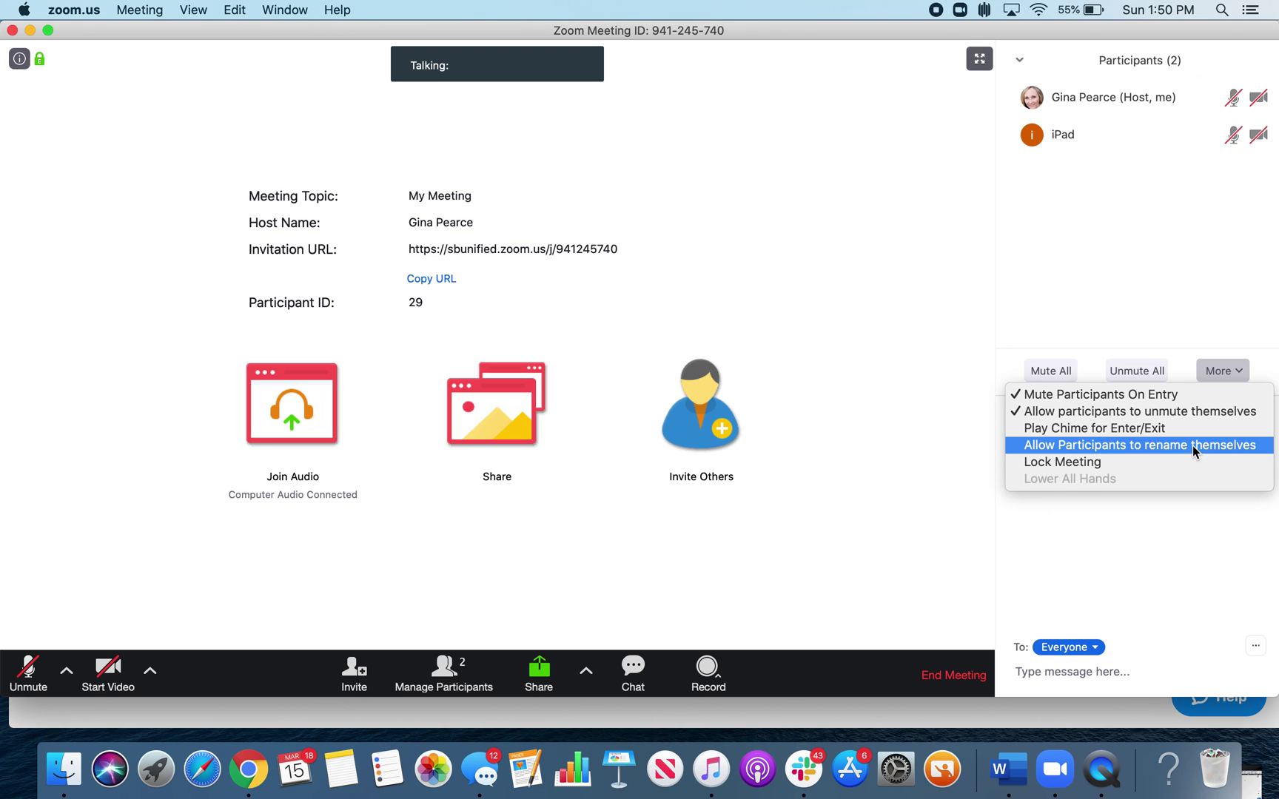
pyautogui.click(1055, 416)
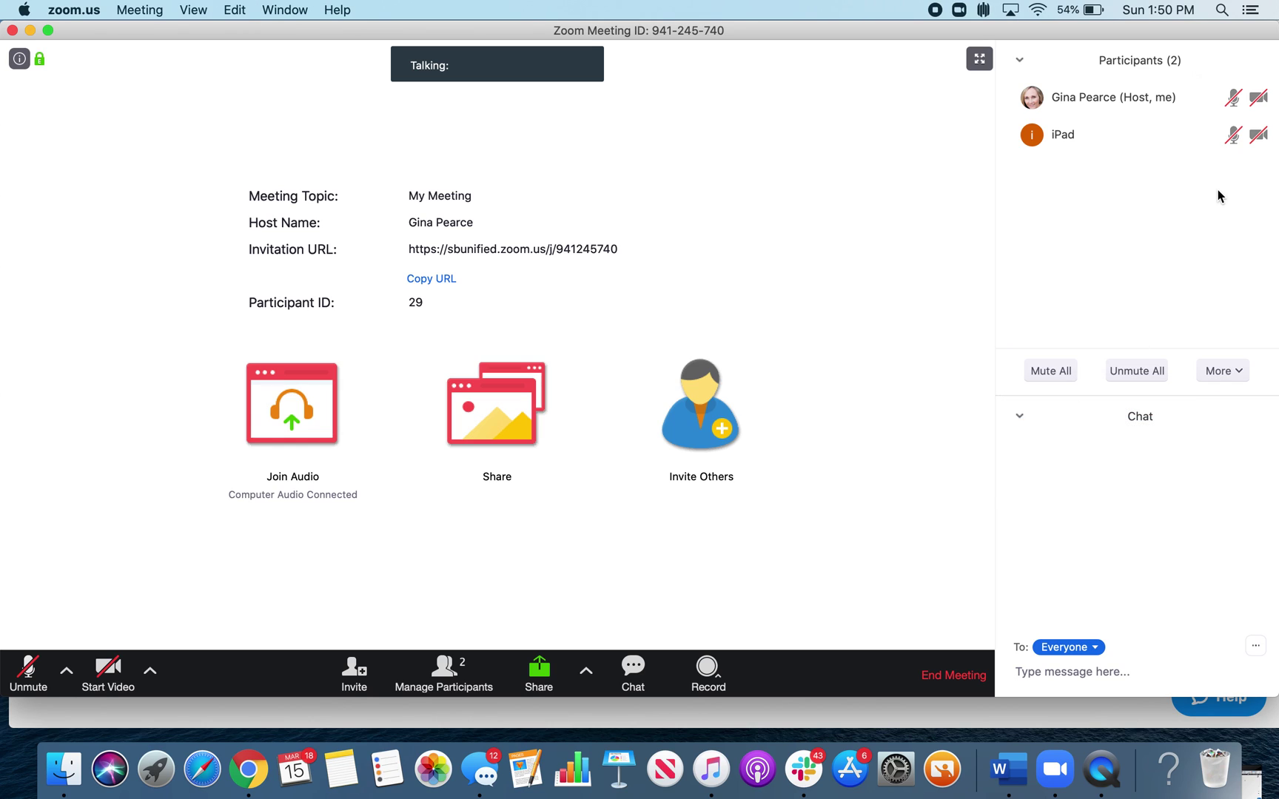
# - Share Desktop 1 with the meeting participants
pyautogui.moveTo(1165, 137)
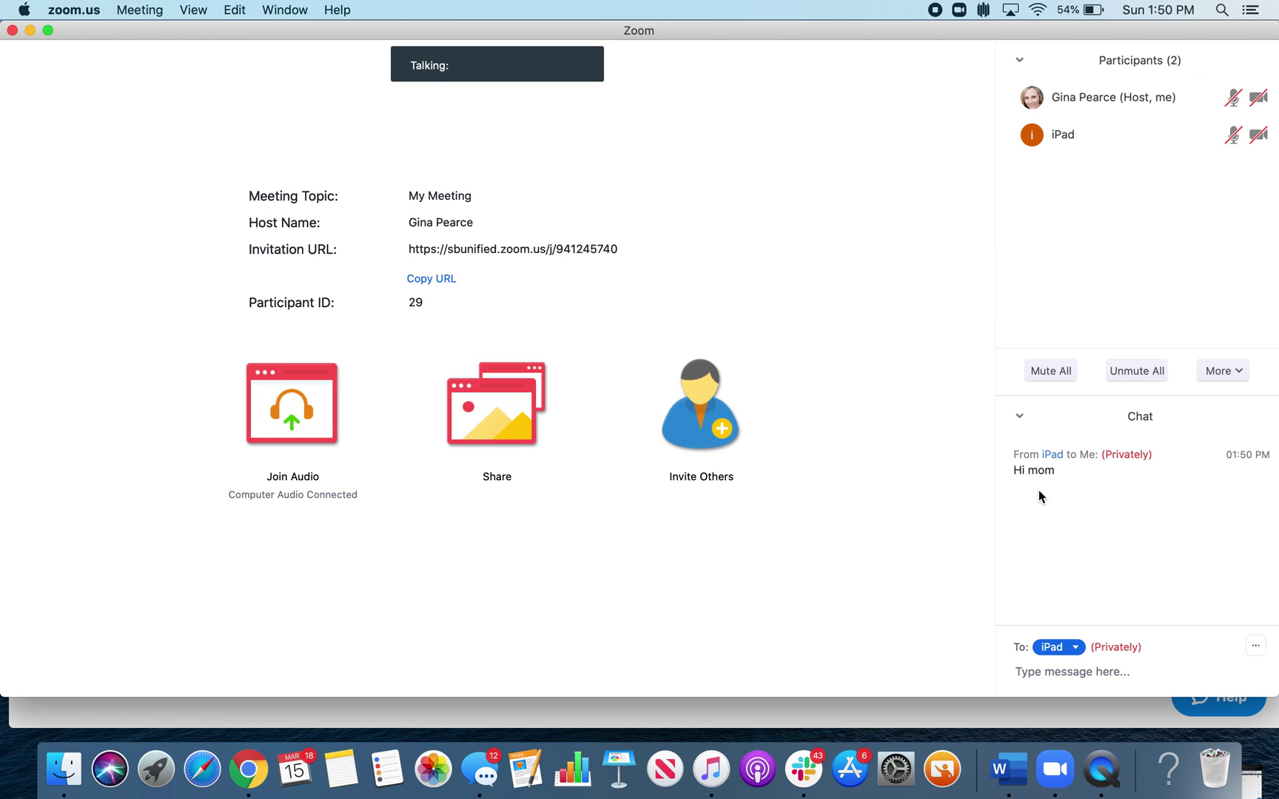
pyautogui.moveTo(838, 631)
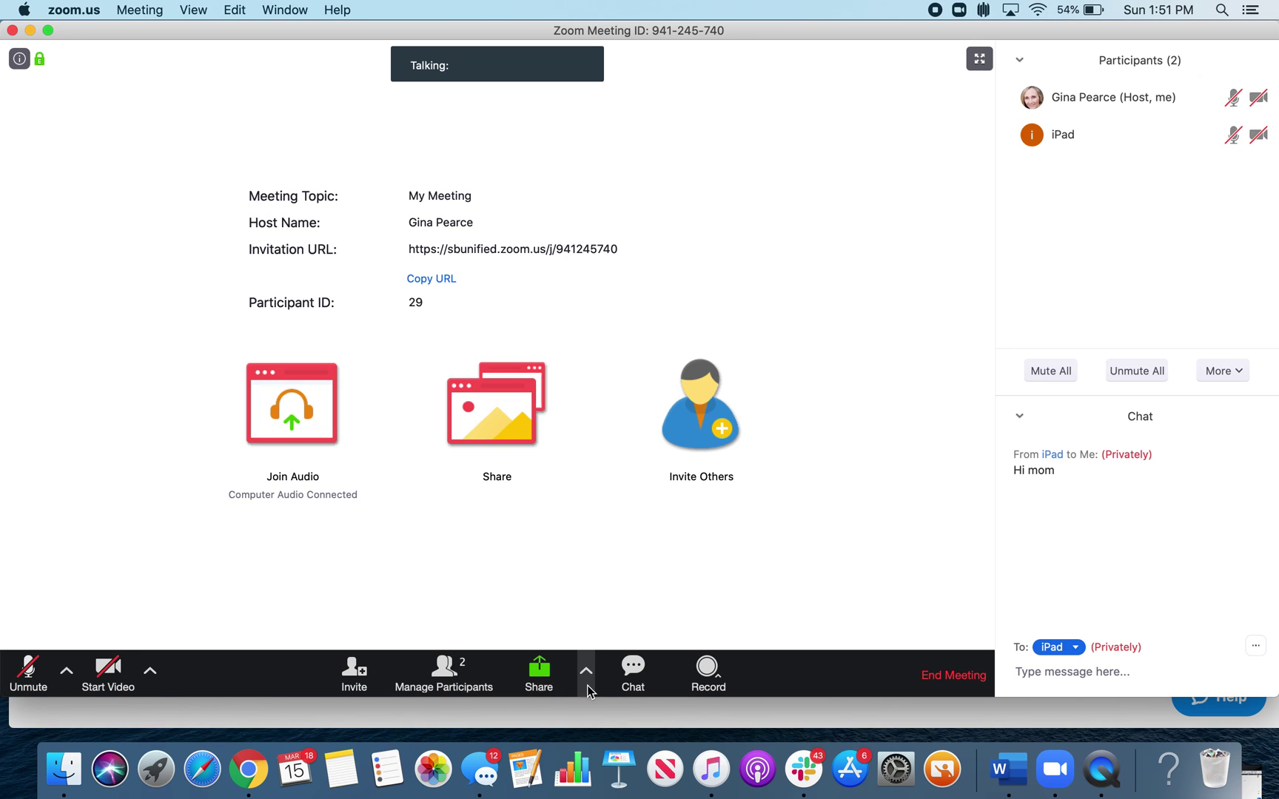
pyautogui.click(536, 670)
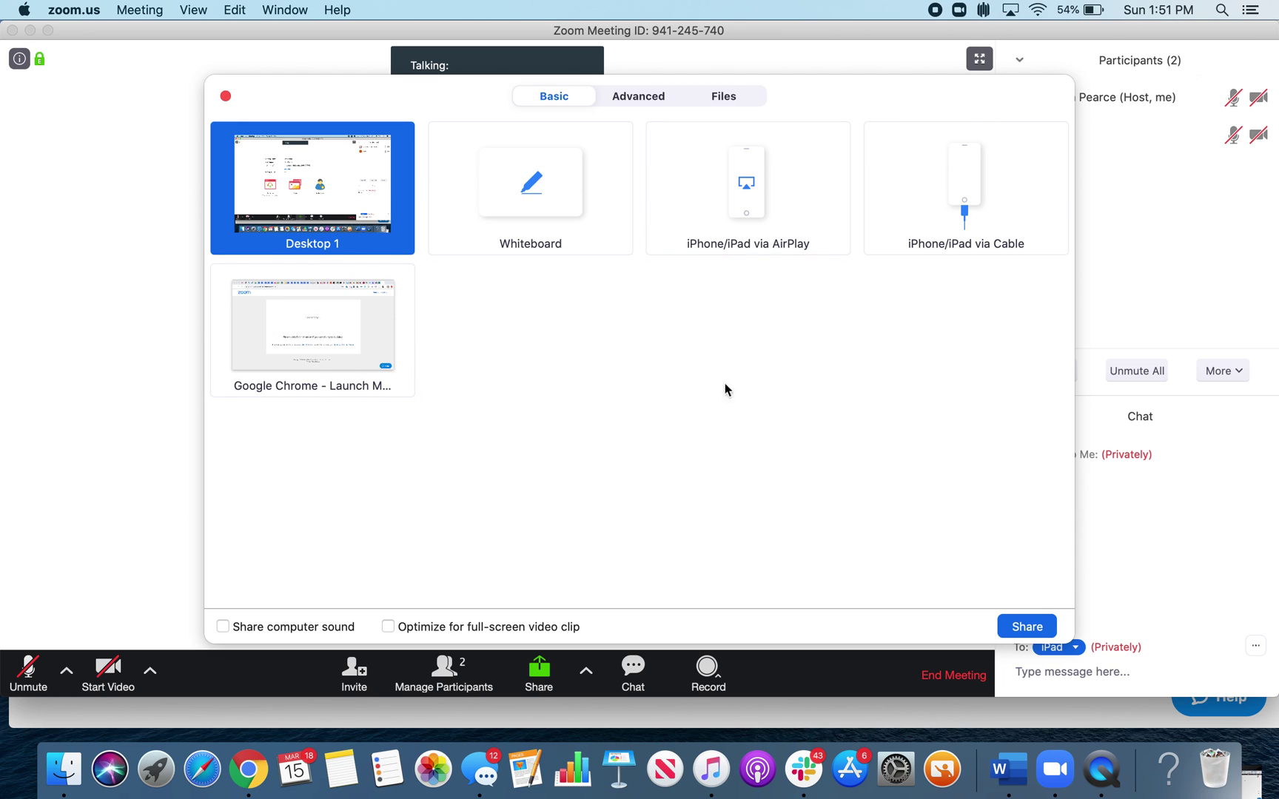
pyautogui.click(1022, 630)
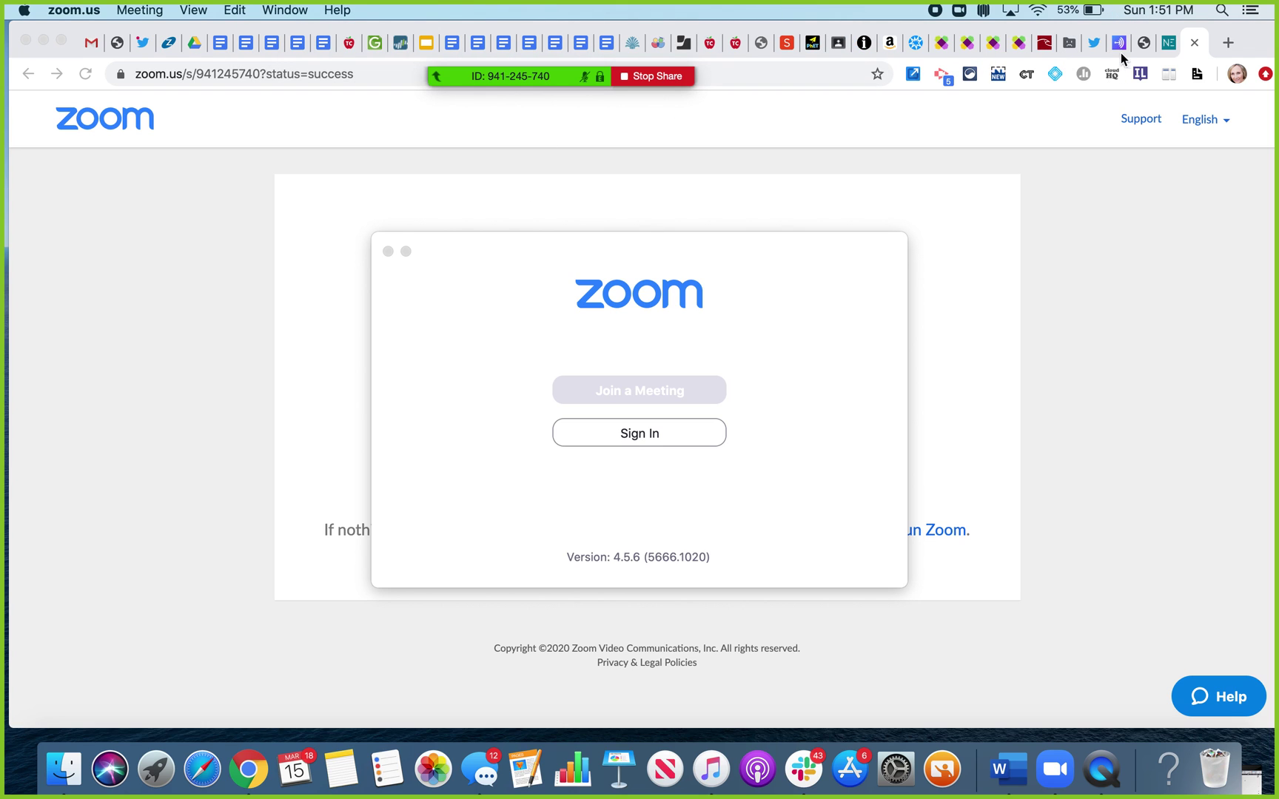
# - Annotate the shared desktop by drawing blue freehand loops around the "Launching..." text
pyautogui.click(1165, 43)
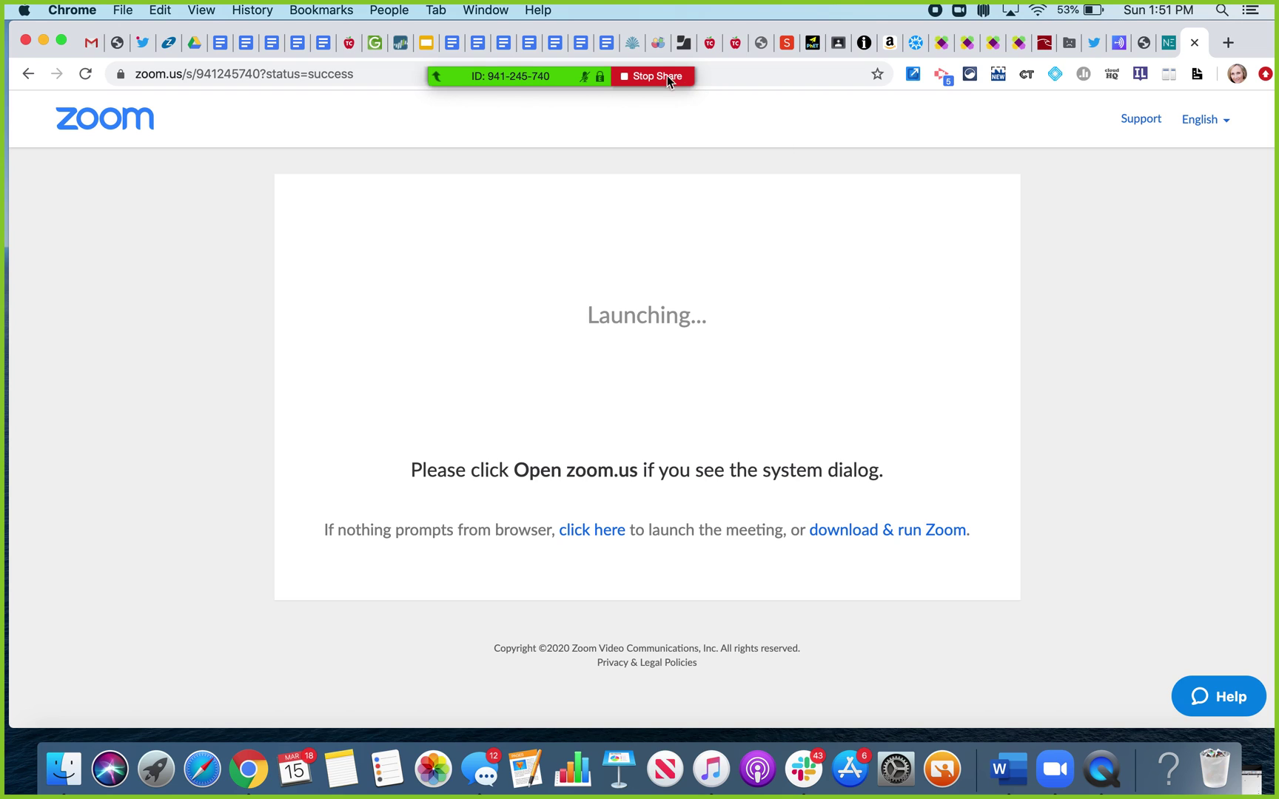
pyautogui.moveTo(630, 76)
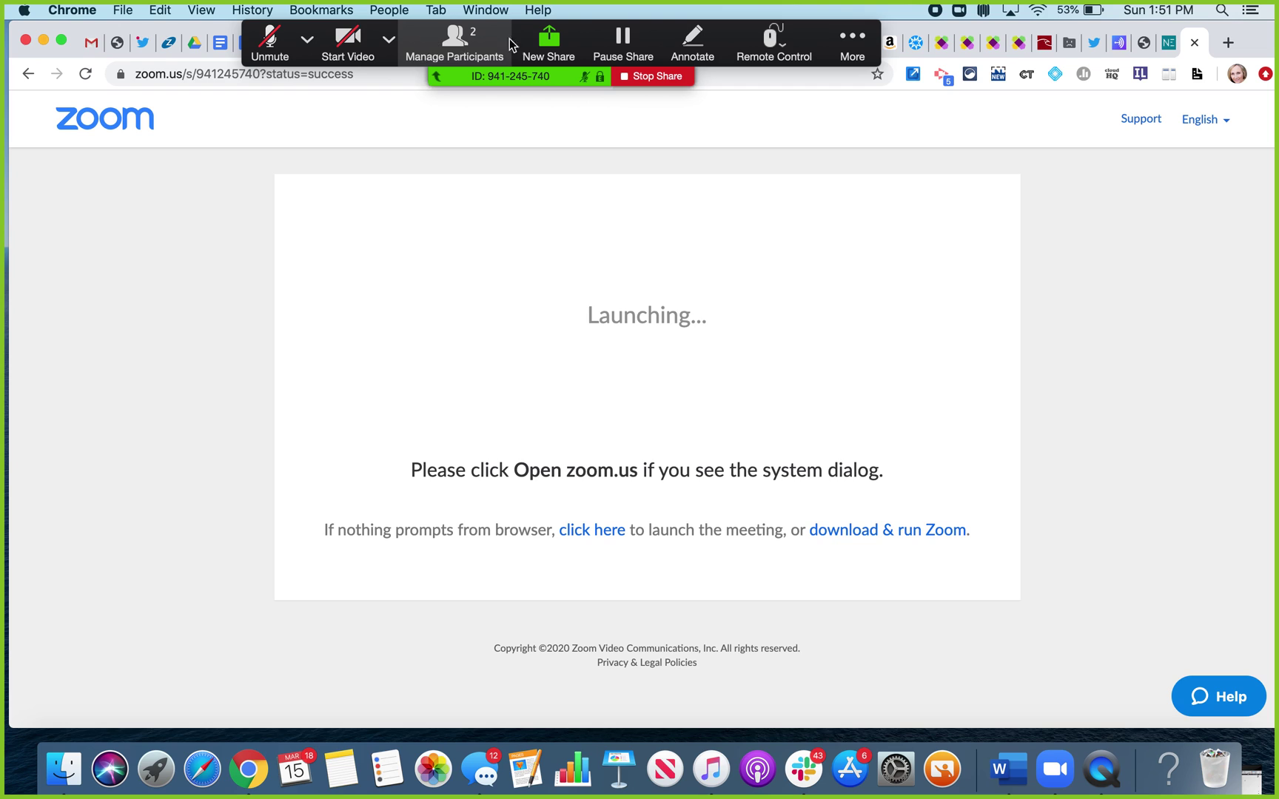
pyautogui.click(672, 65)
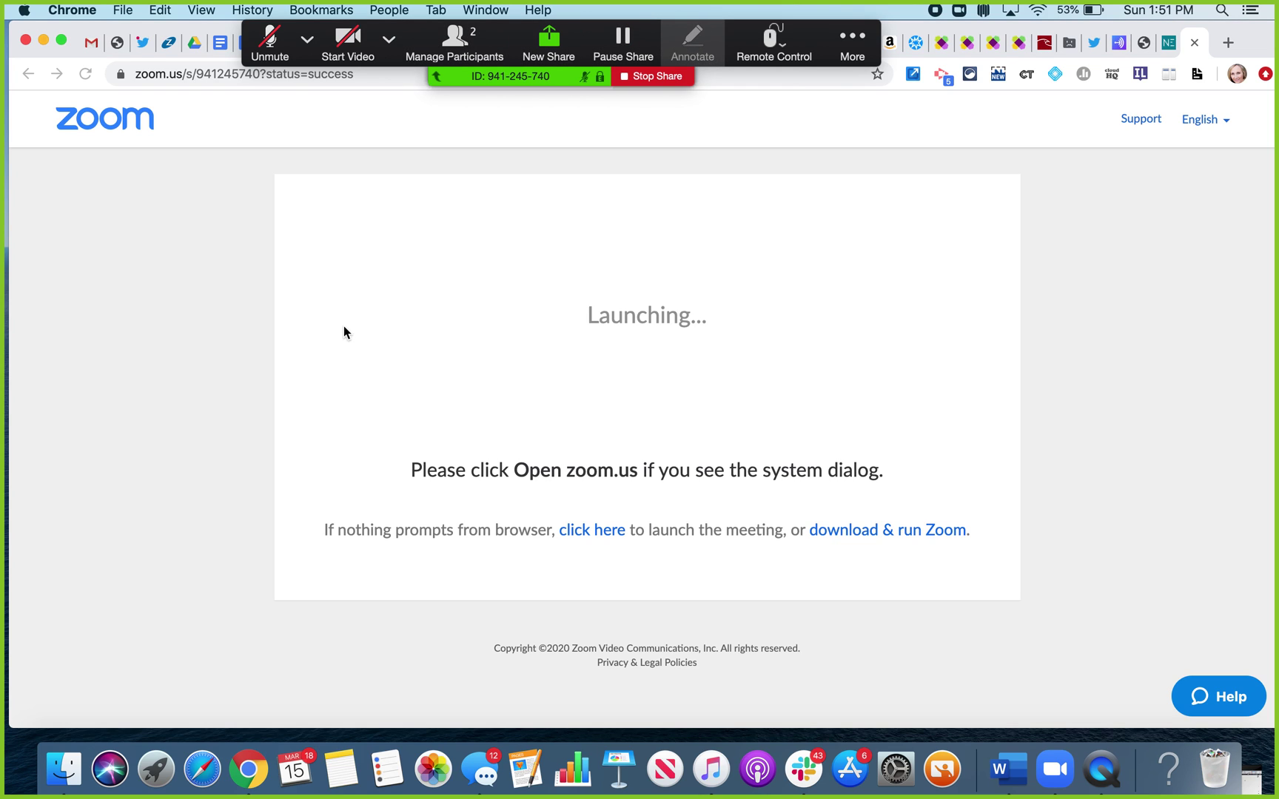
pyautogui.moveTo(565, 271)
pyautogui.mouseDown()
pyautogui.moveTo(502, 337)
pyautogui.moveTo(820, 337)
pyautogui.moveTo(765, 389)
pyautogui.moveTo(336, 362)
pyautogui.moveTo(552, 259)
pyautogui.mouseUp()
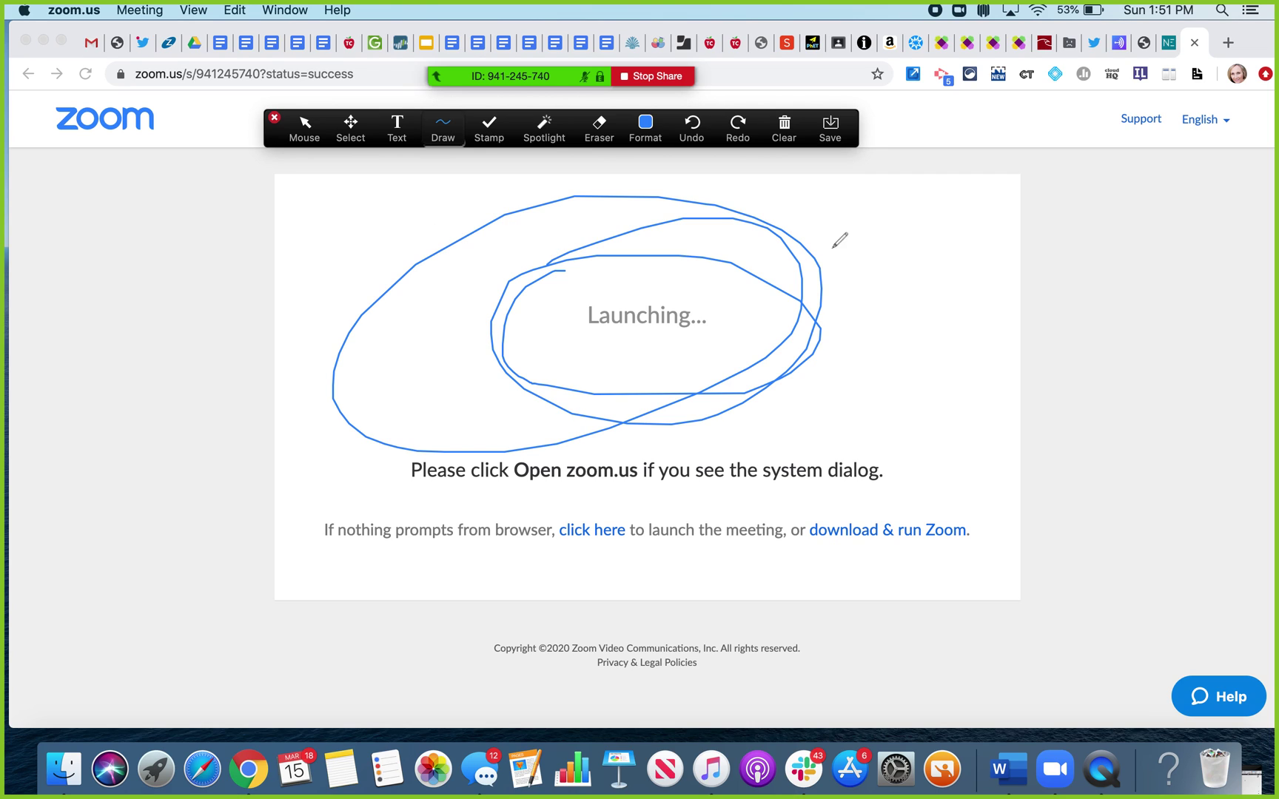
# - Clear all drawings from the shared desktop and stop the screen share
pyautogui.click(793, 144)
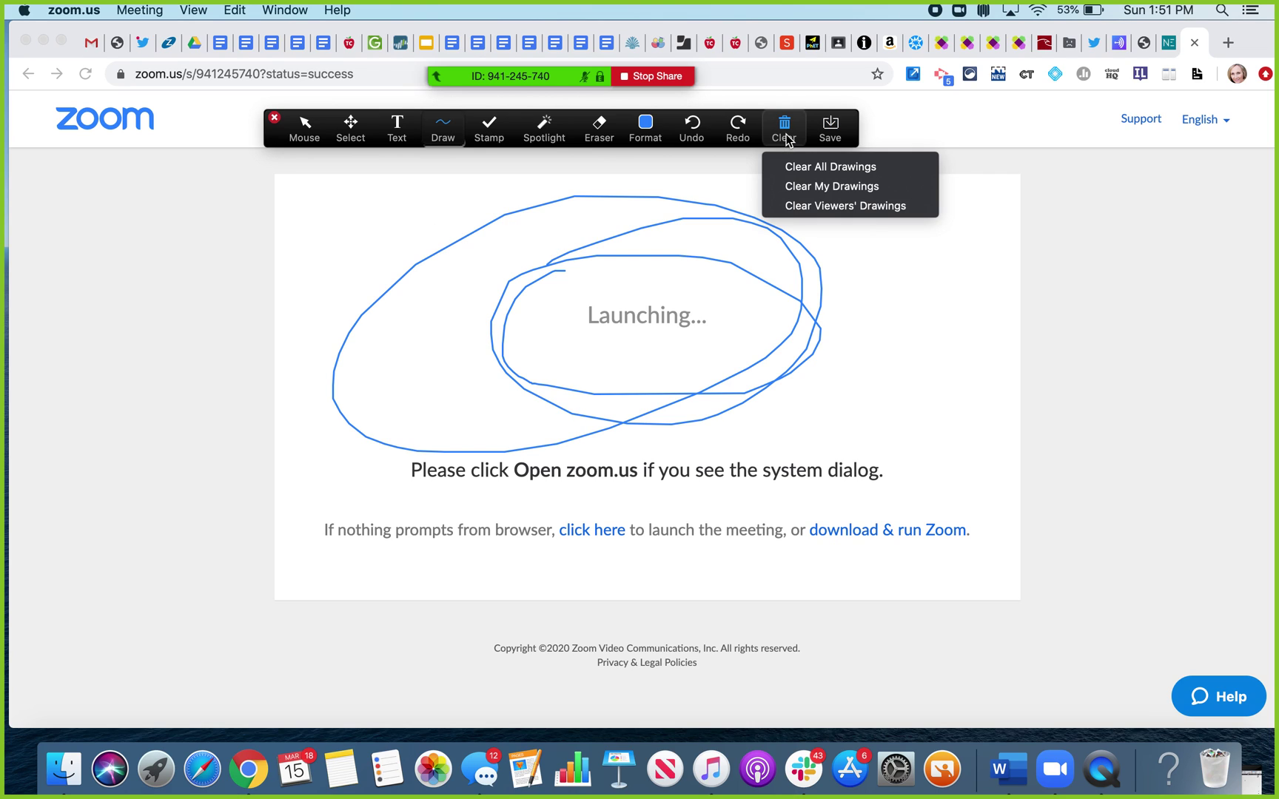
pyautogui.click(799, 173)
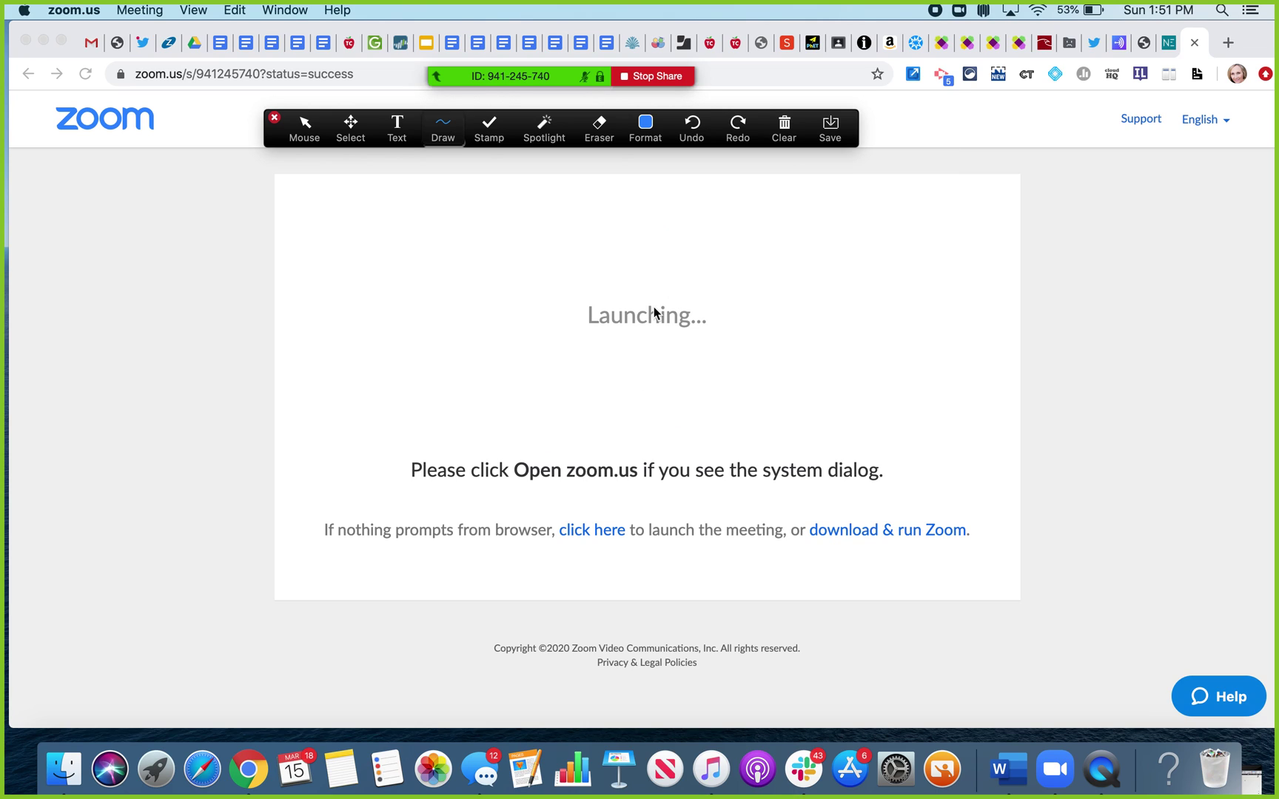
pyautogui.click(648, 80)
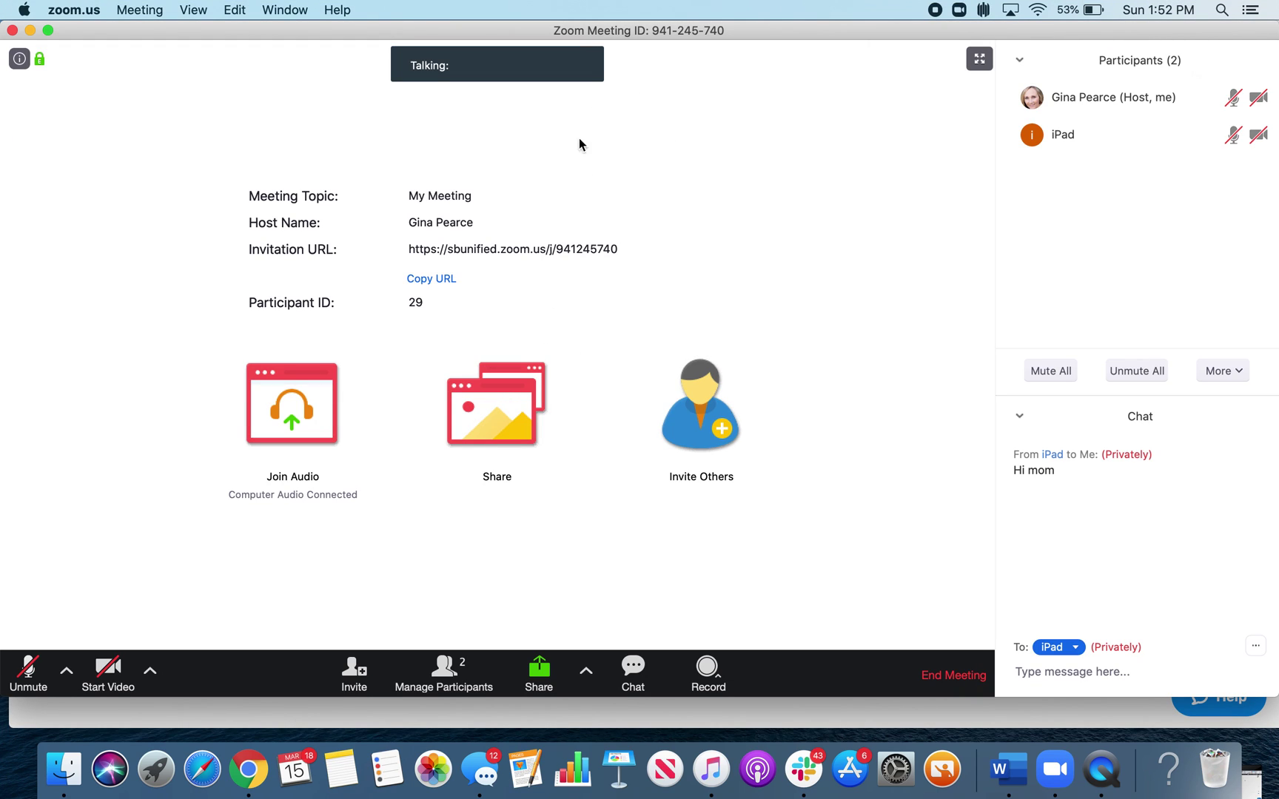
# - Share an iPad's screen with the meeting using the iPhone/iPad via AirPlay source
pyautogui.click(538, 684)
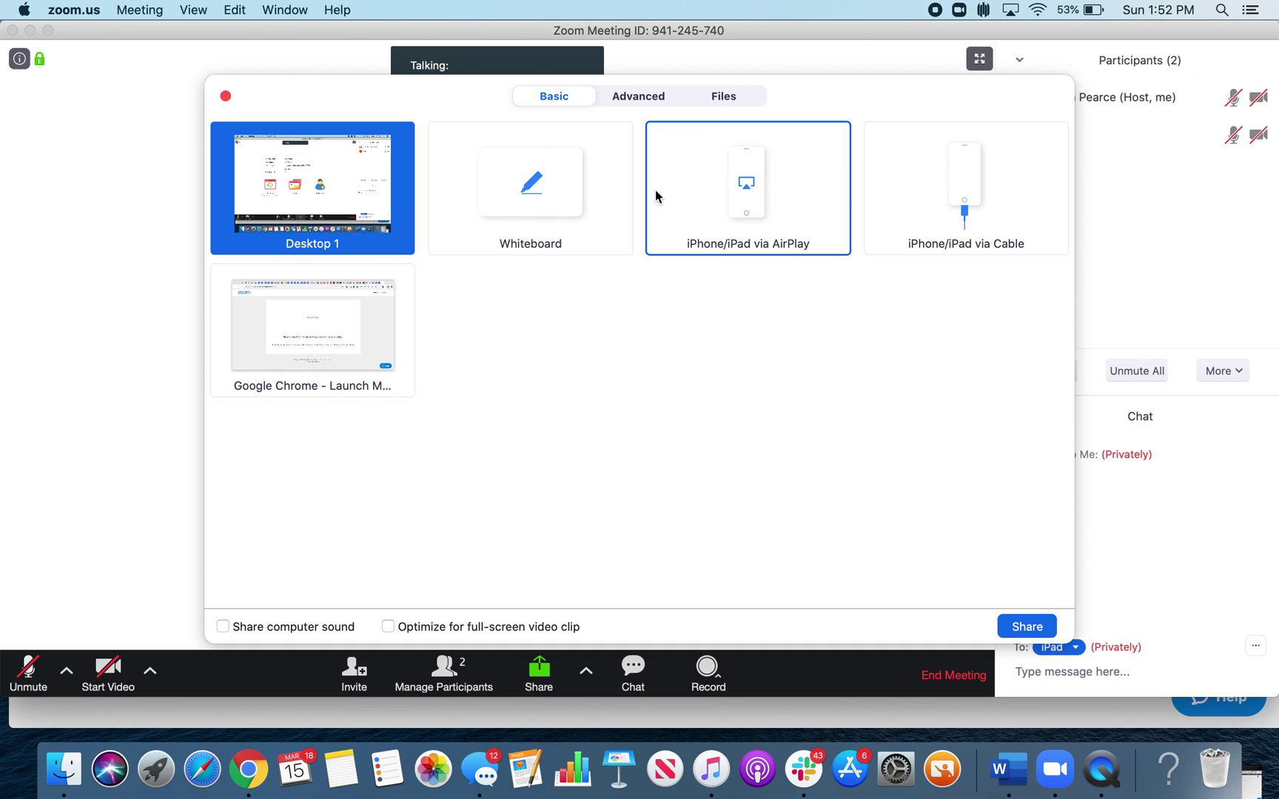
pyautogui.click(710, 204)
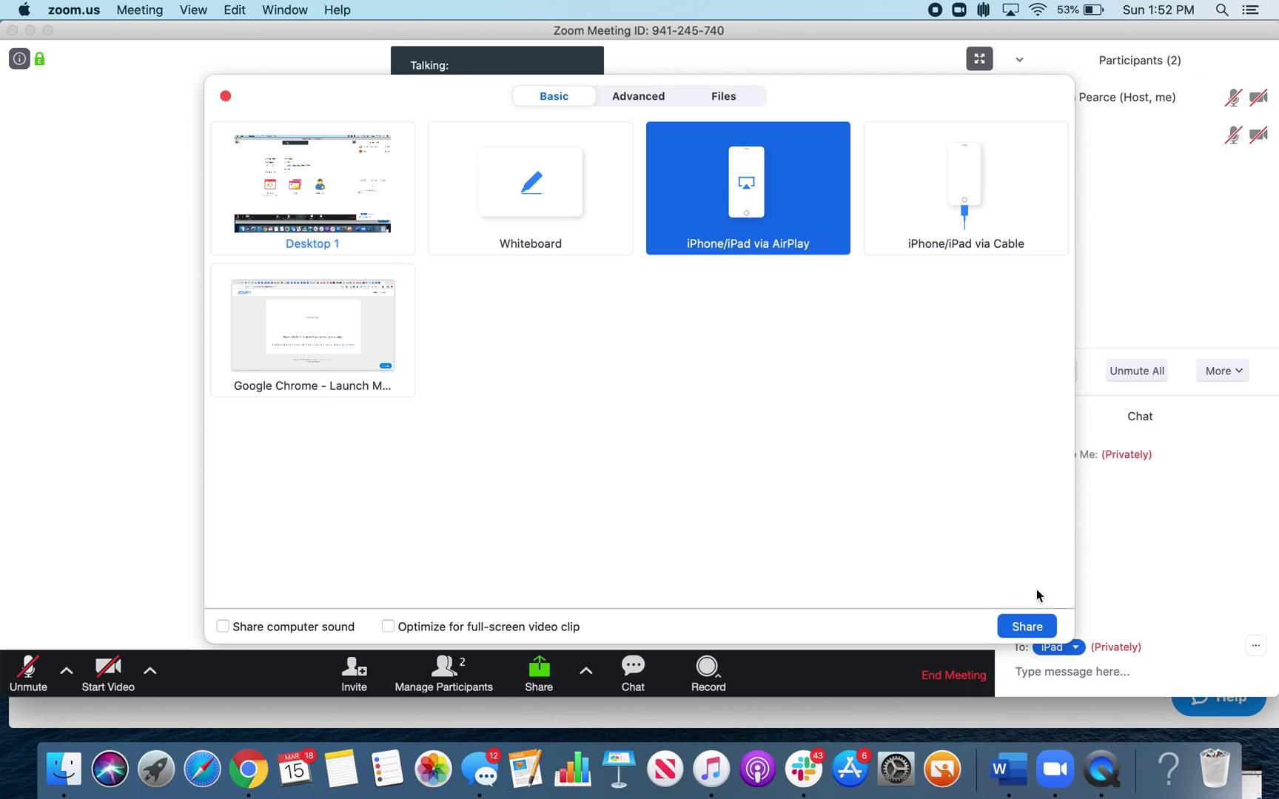
pyautogui.click(1017, 635)
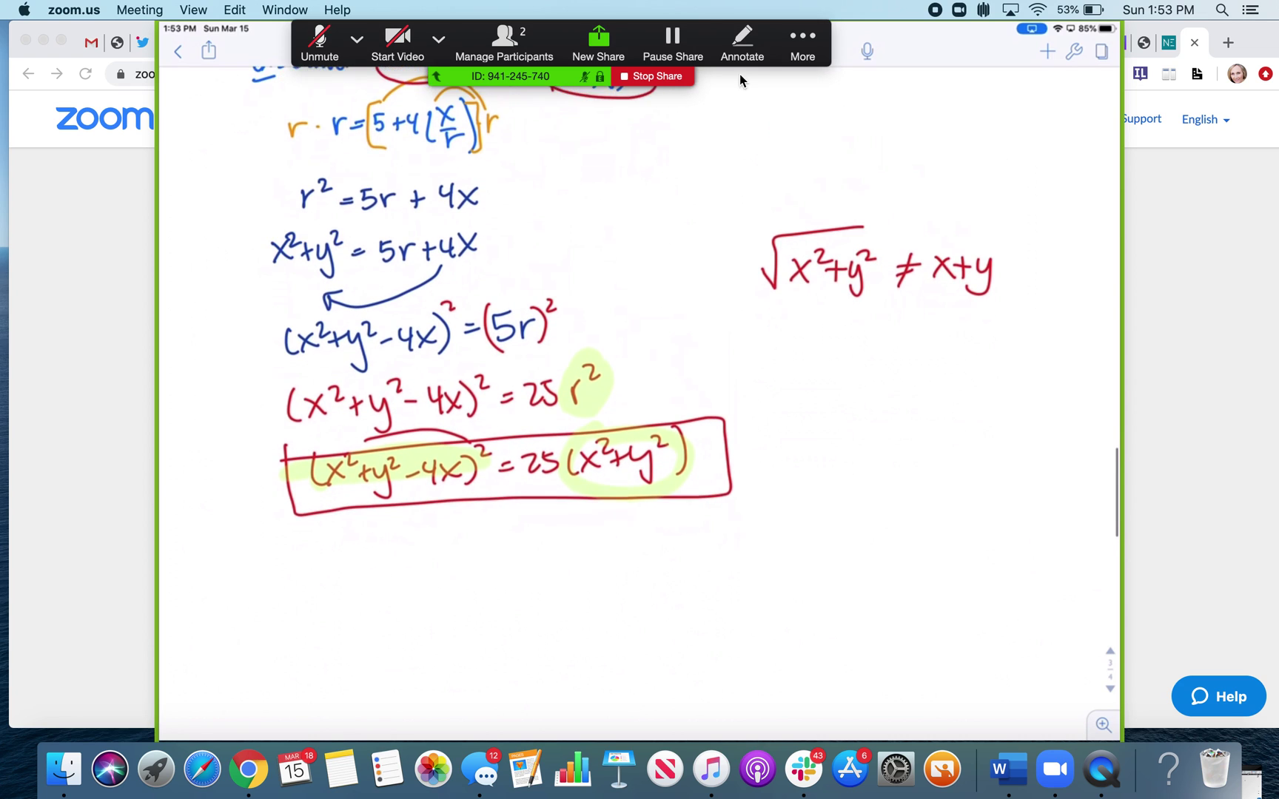
# - Stop sharing the iPad's screen, view the available sharing sources again and dismiss them without sharing
pyautogui.click(652, 77)
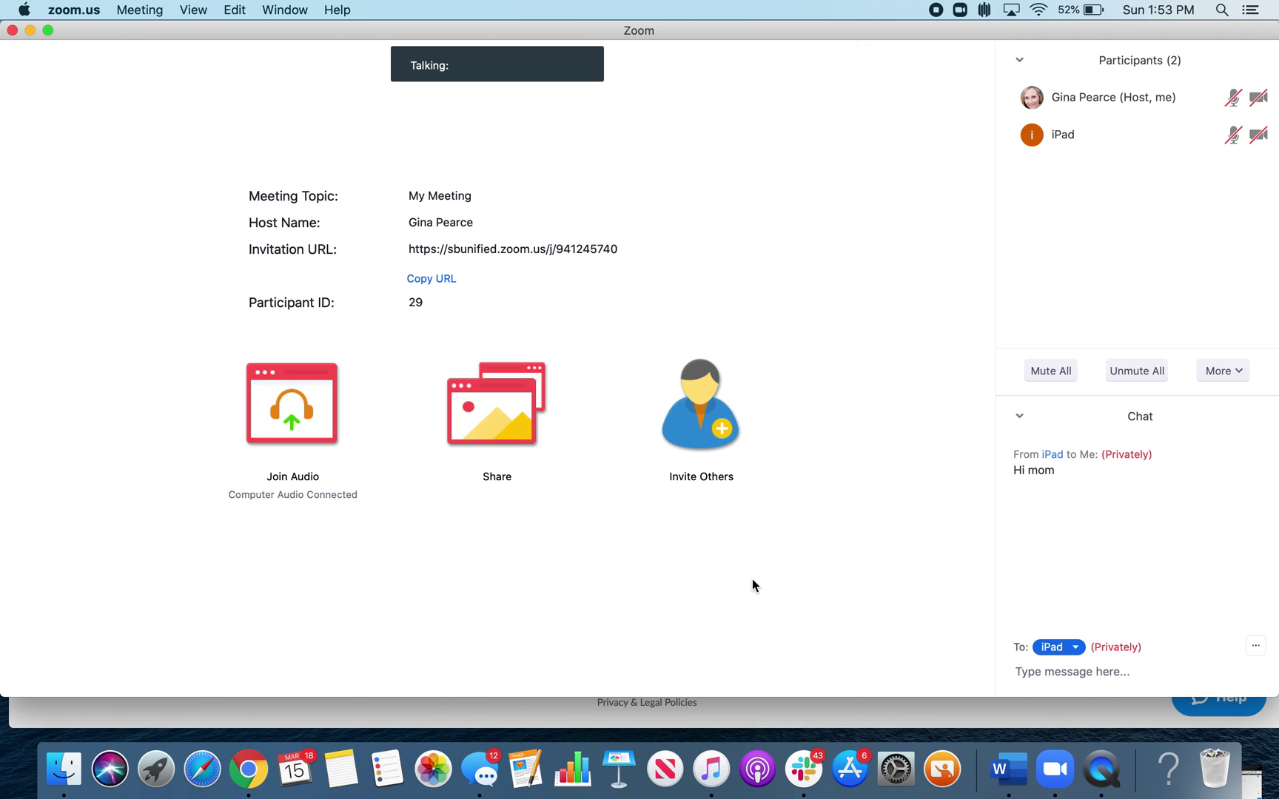
pyautogui.click(541, 670)
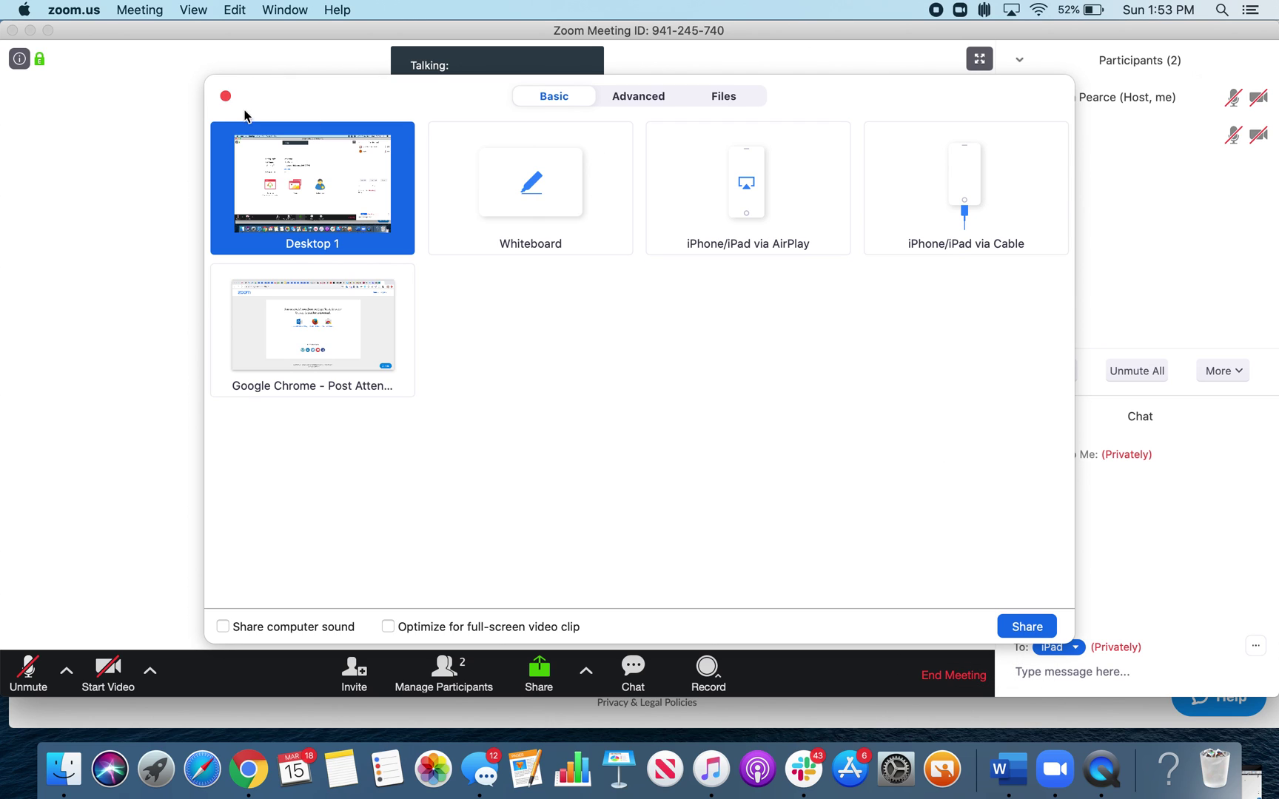
pyautogui.click(226, 95)
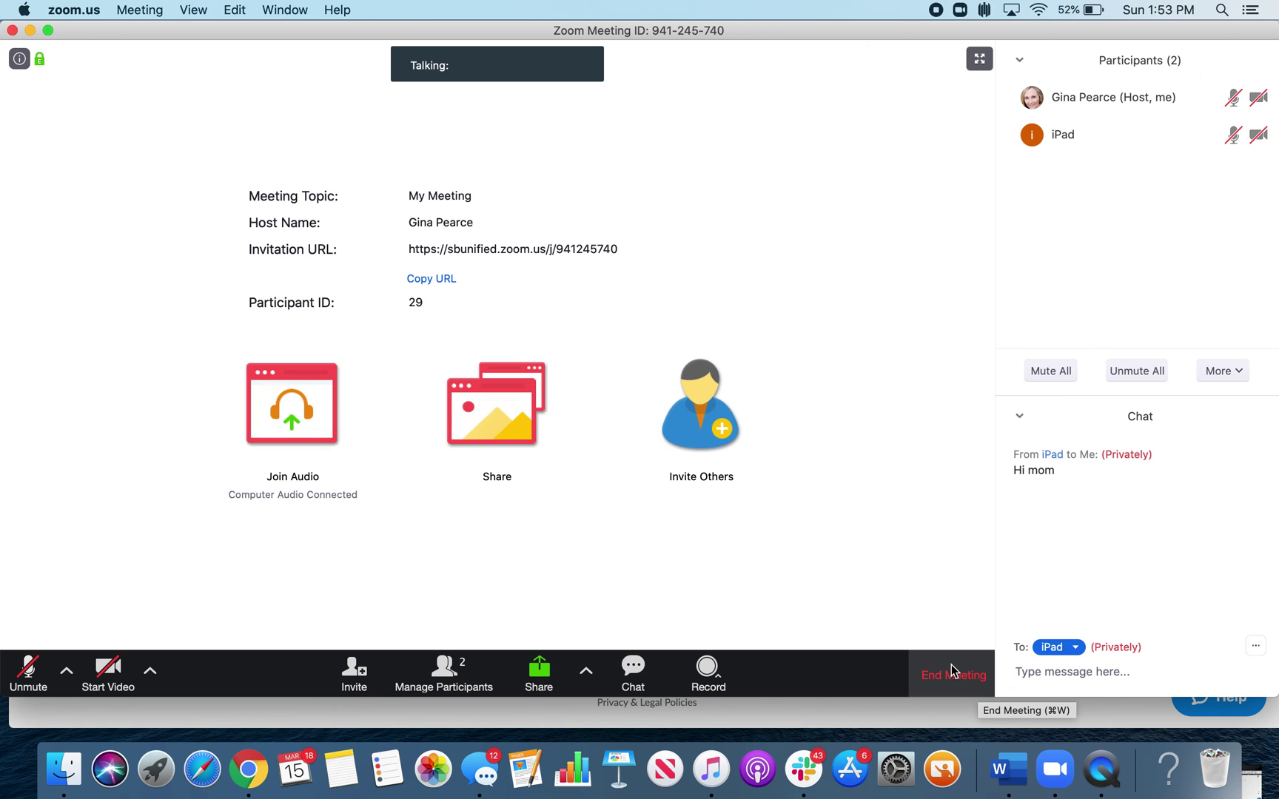